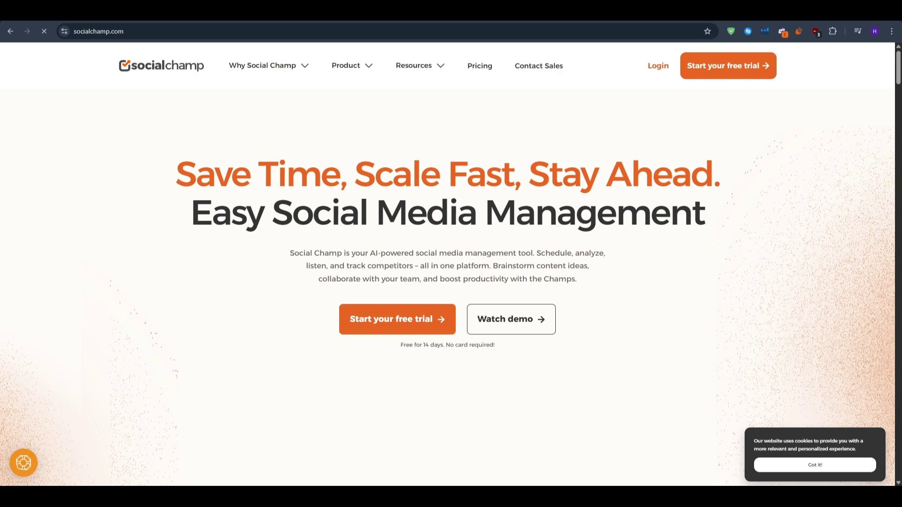
# - Look through the homepage's feature sections covering Publish, Analytics, Engage, Calendar and Social Listening, down to the customer testimonials
pyautogui.scroll(-9, 328, 382)
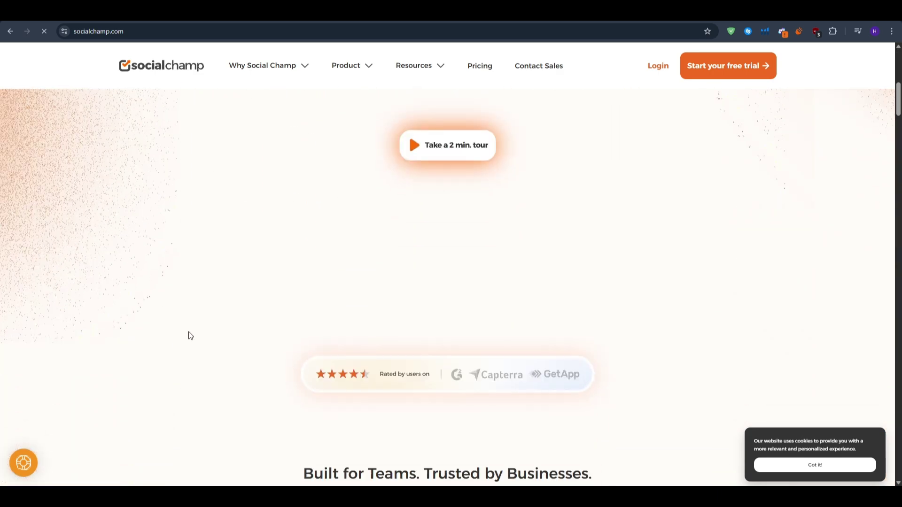
pyautogui.scroll(-9, 182, 332)
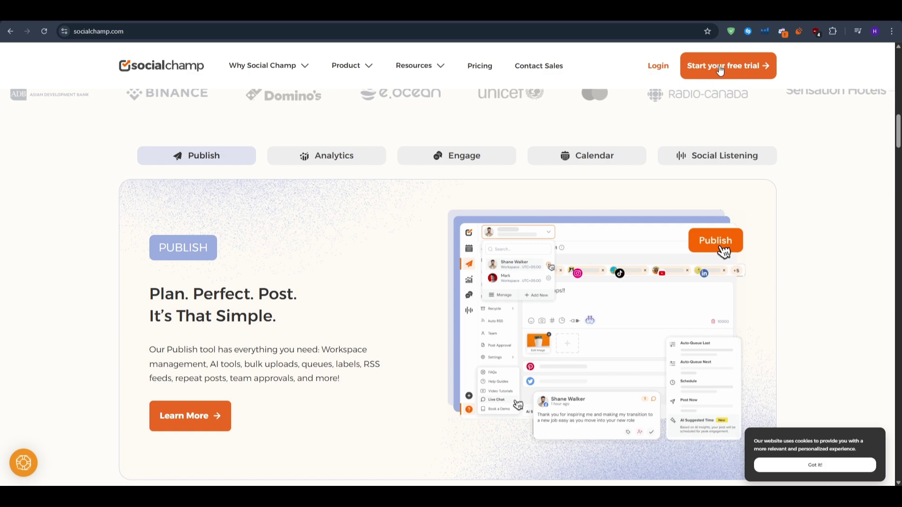
pyautogui.scroll(-3, 455, 193)
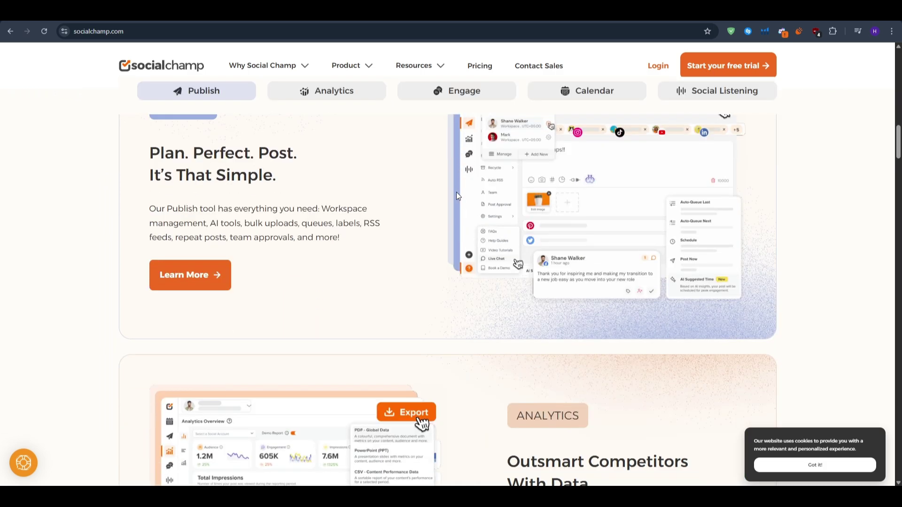
pyautogui.scroll(-4, 437, 207)
pyautogui.scroll(-6, 436, 205)
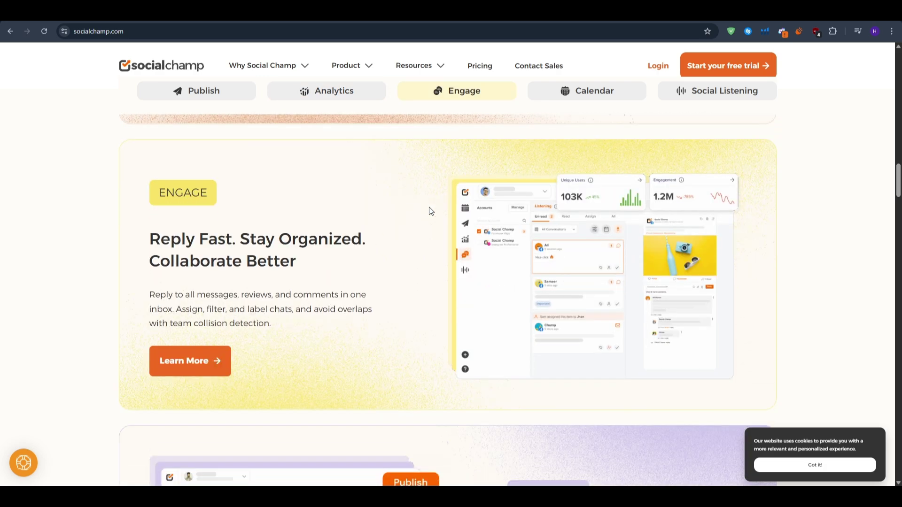
pyautogui.scroll(-7, 429, 211)
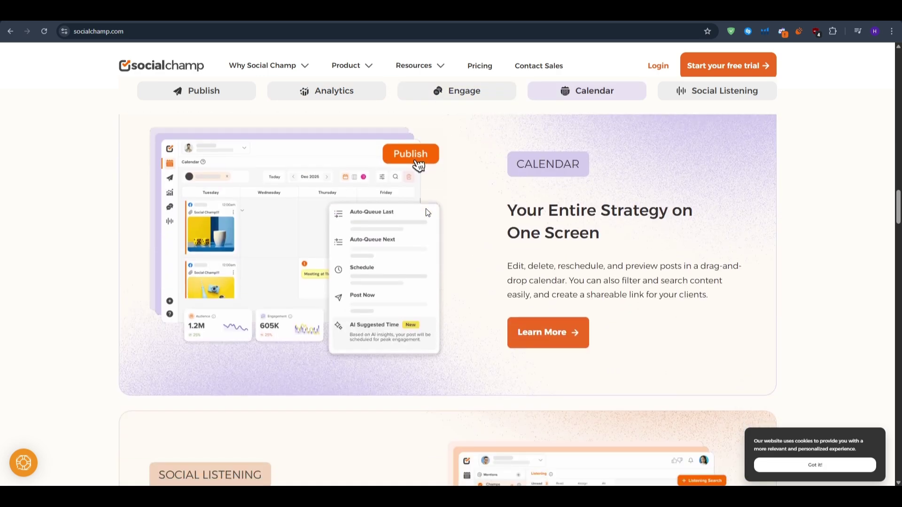
pyautogui.scroll(1, 427, 212)
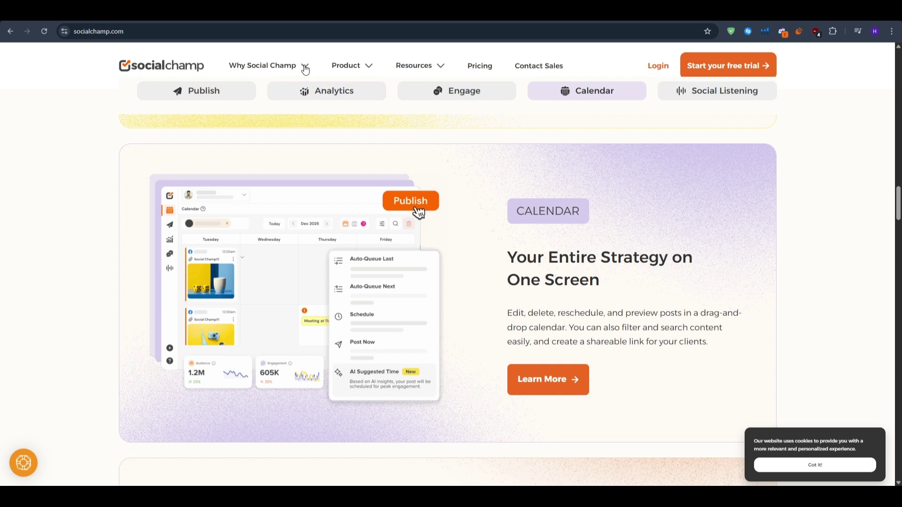
pyautogui.scroll(-5, 213, 216)
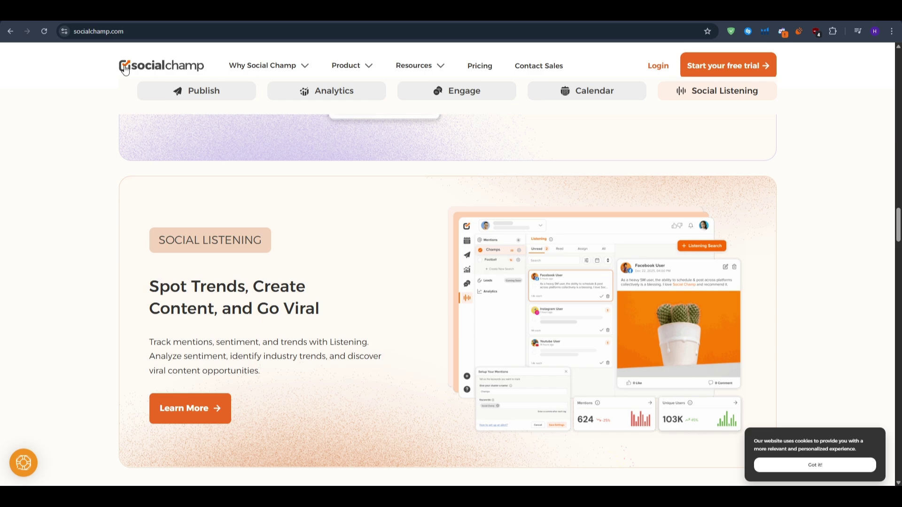
pyautogui.scroll(-3, 99, 190)
pyautogui.scroll(-4, 100, 192)
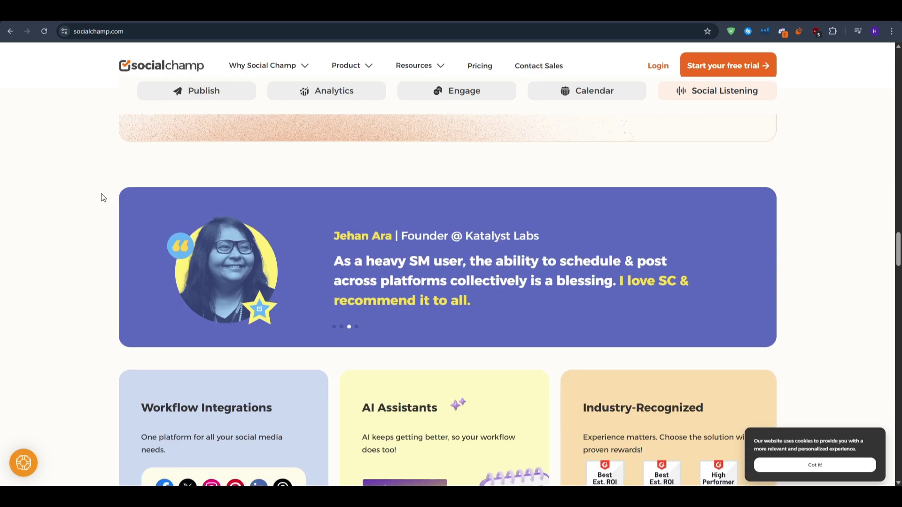
# - Review the homepage's customer testimonials, workflow integrations, AI assistants, awards and favorite-tools sections, and return to the main headline
pyautogui.click(349, 325)
pyautogui.click(340, 324)
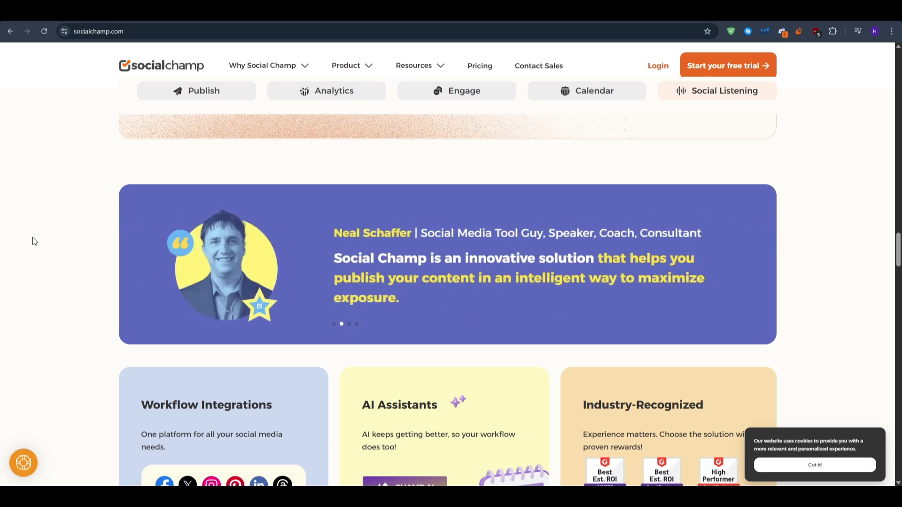
pyautogui.scroll(-5, 32, 241)
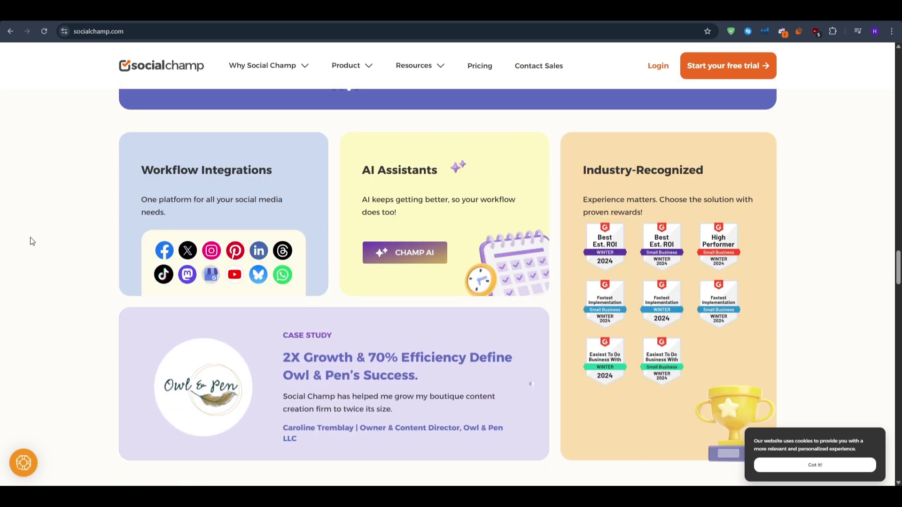
pyautogui.scroll(-8, 30, 240)
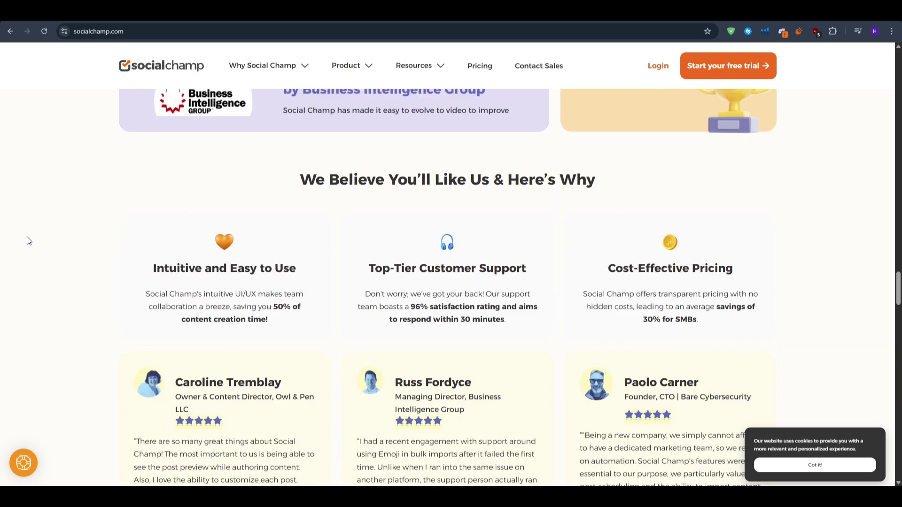
pyautogui.scroll(-8, 27, 237)
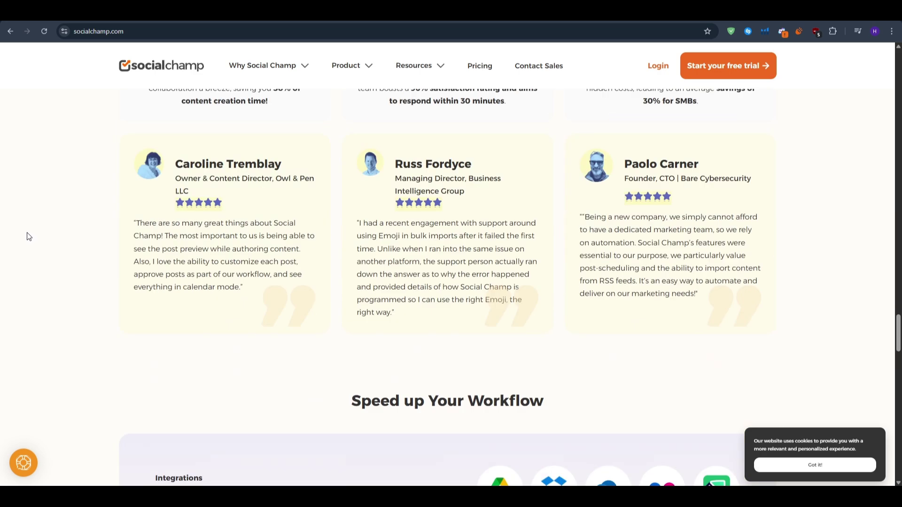
pyautogui.scroll(-1, 26, 236)
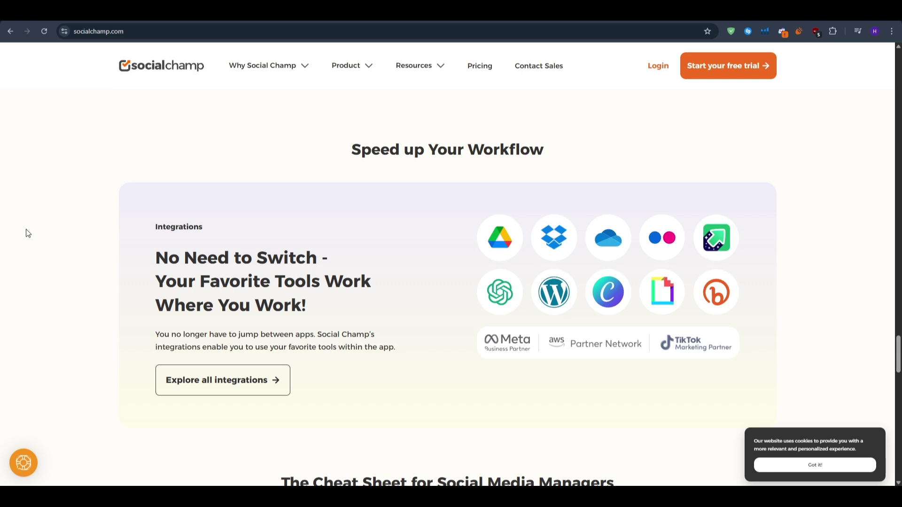
pyautogui.scroll(8, 28, 233)
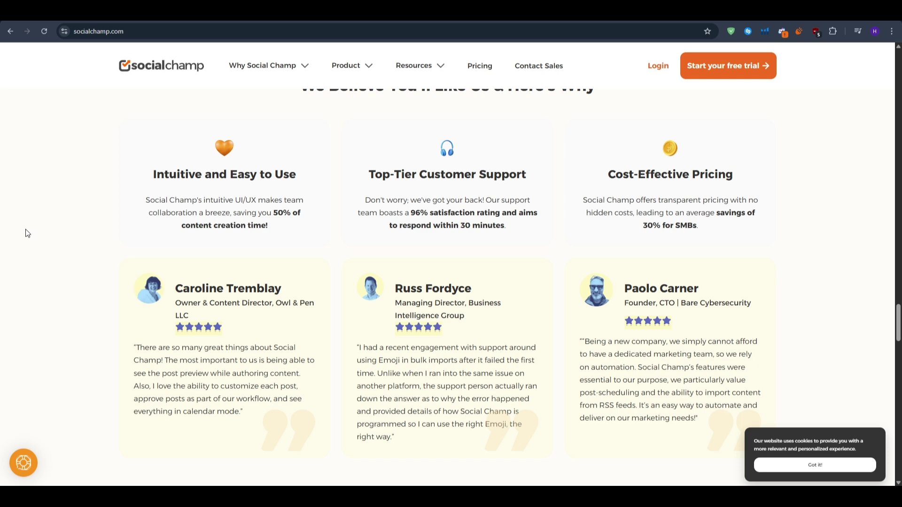
pyautogui.scroll(7, 30, 230)
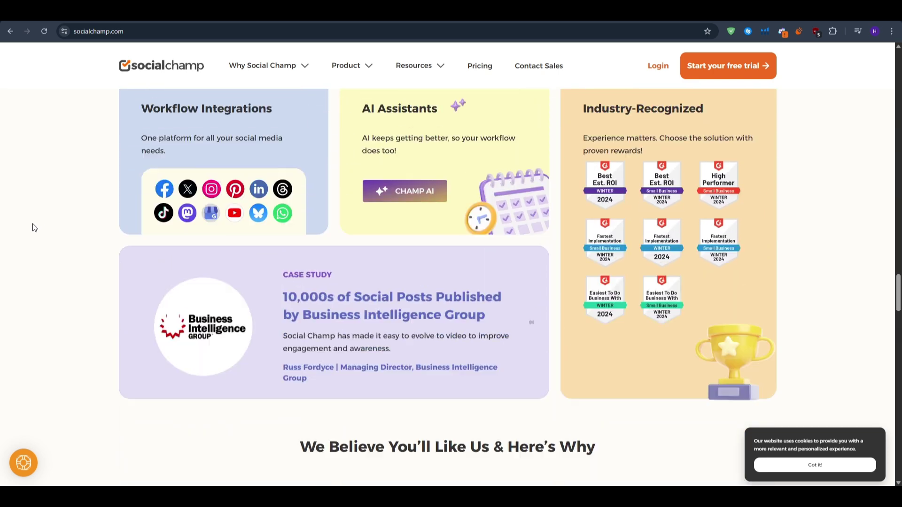
pyautogui.scroll(3, 29, 198)
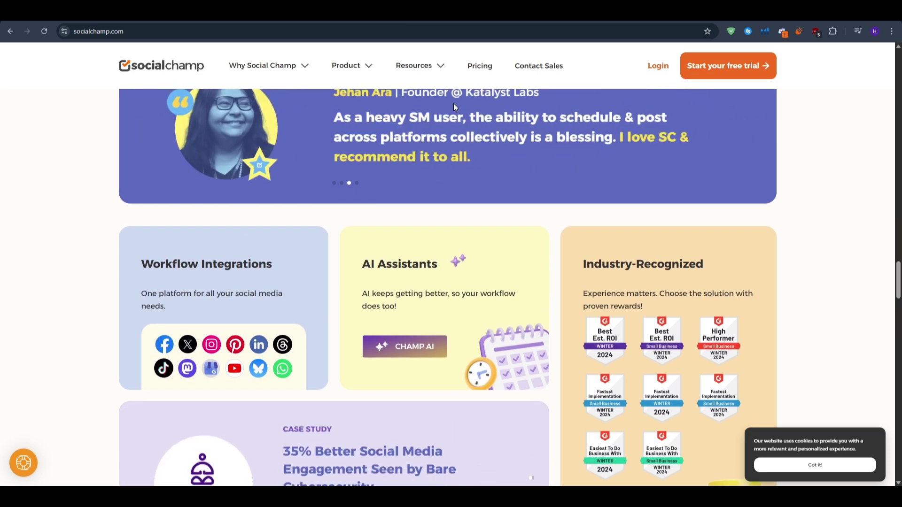
pyautogui.scroll(10, 868, 227)
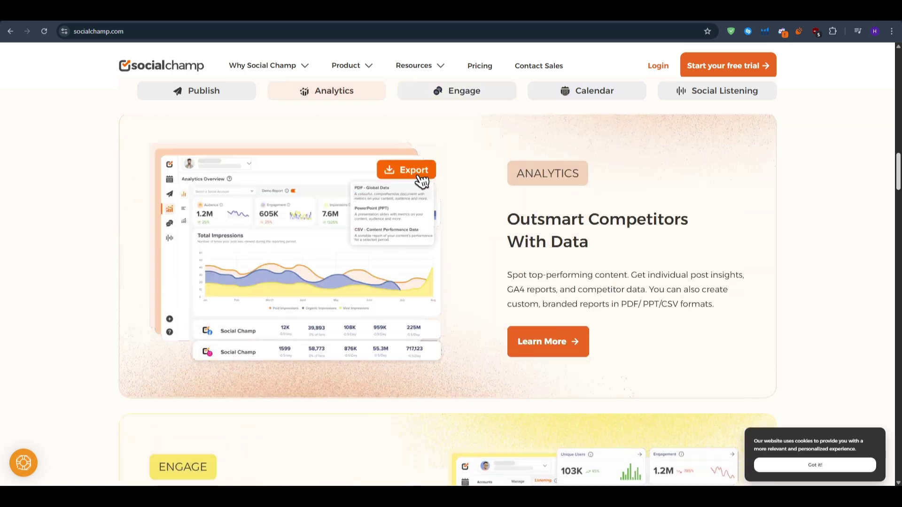
pyautogui.scroll(10, 447, 287)
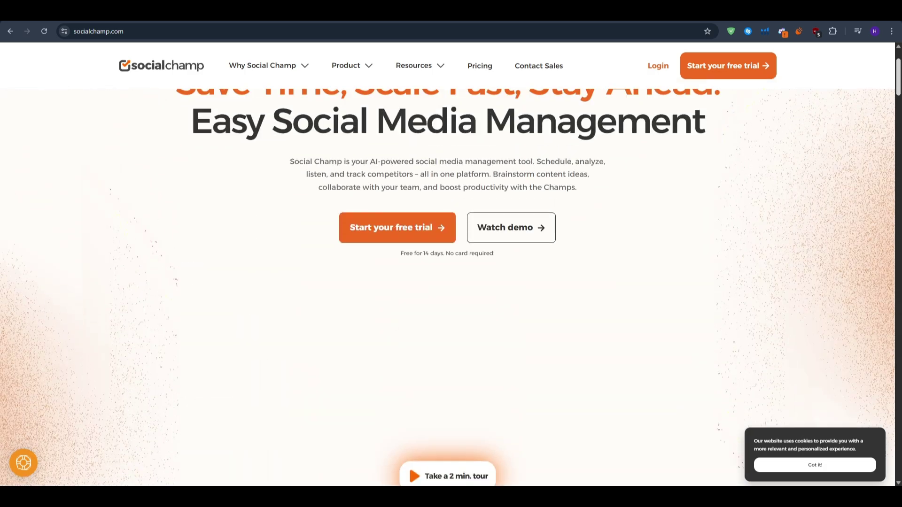
pyautogui.scroll(2, 447, 287)
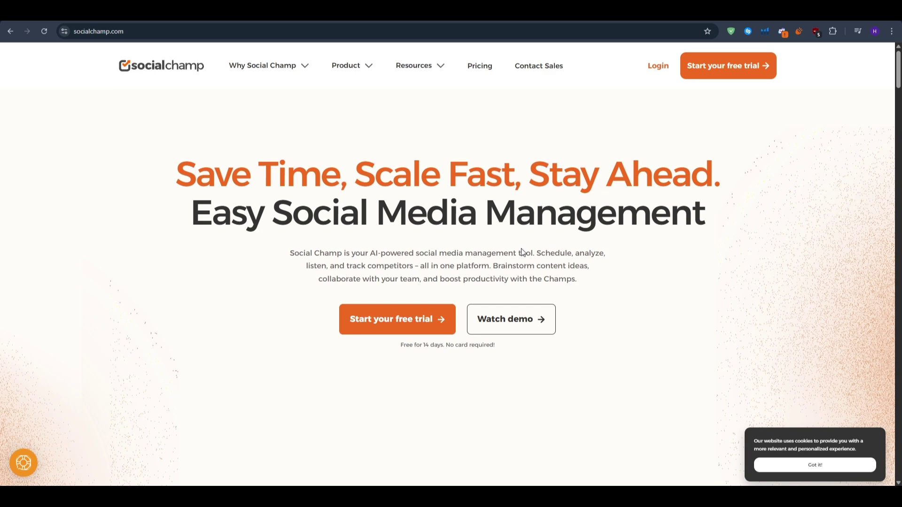
# - Start the free trial and skip the onboarding questions about the organization
pyautogui.click(728, 66)
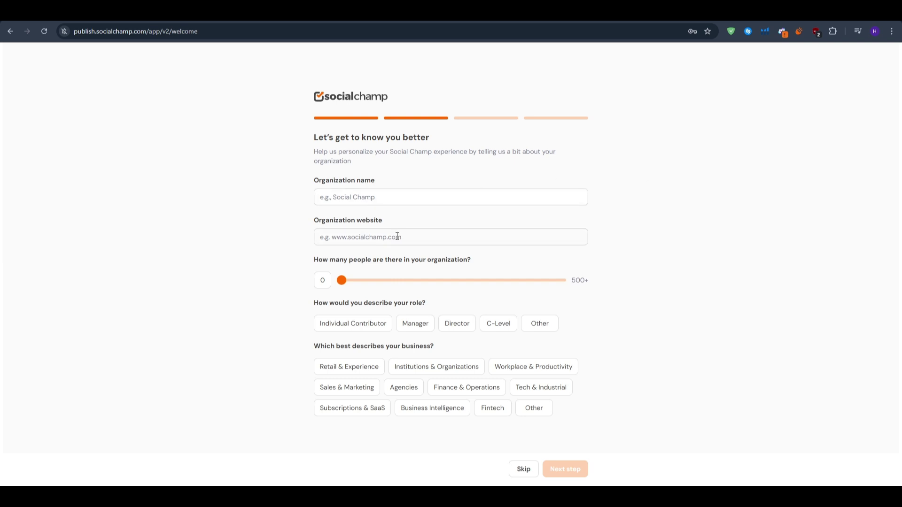
pyautogui.click(523, 468)
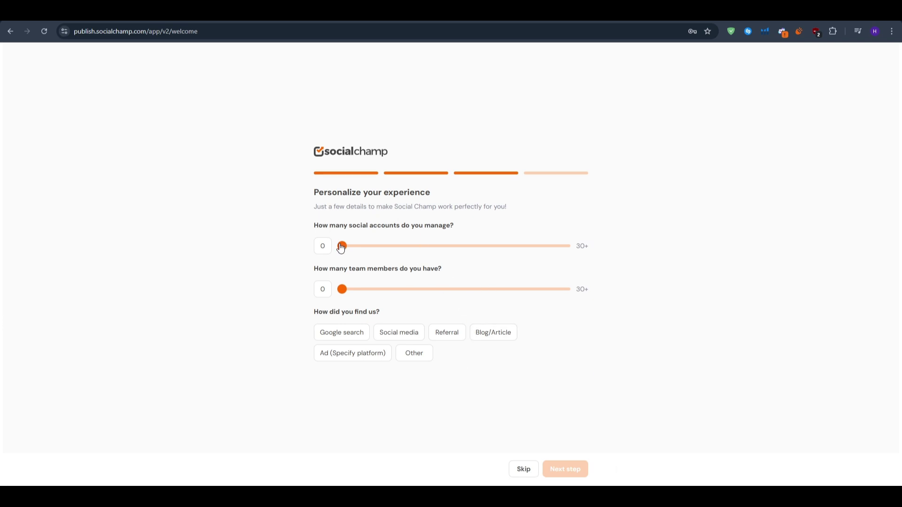
# - Personalize the experience with 5 social accounts, 1 team member and Social media as the way of finding the service, and proceed
pyautogui.moveTo(311, 229); pyautogui.dragTo(455, 231)
pyautogui.click(455, 232)
pyautogui.moveTo(342, 246); pyautogui.dragTo(379, 249)
pyautogui.moveTo(454, 226); pyautogui.dragTo(289, 227)
pyautogui.click(288, 228)
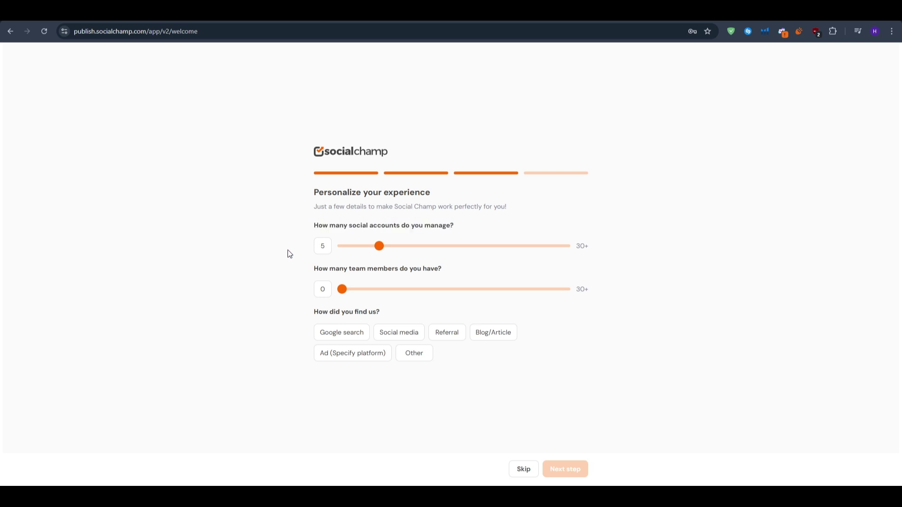
pyautogui.click(350, 291)
pyautogui.click(356, 340)
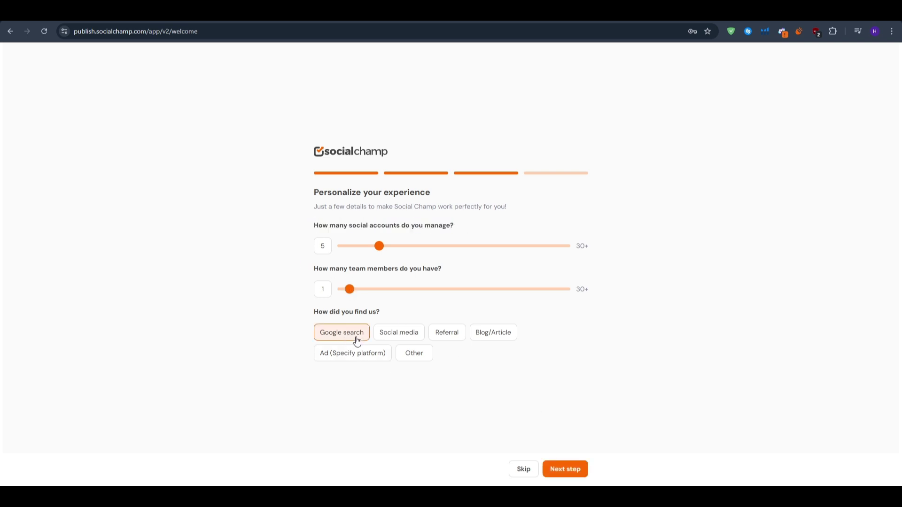
pyautogui.click(399, 332)
pyautogui.click(550, 469)
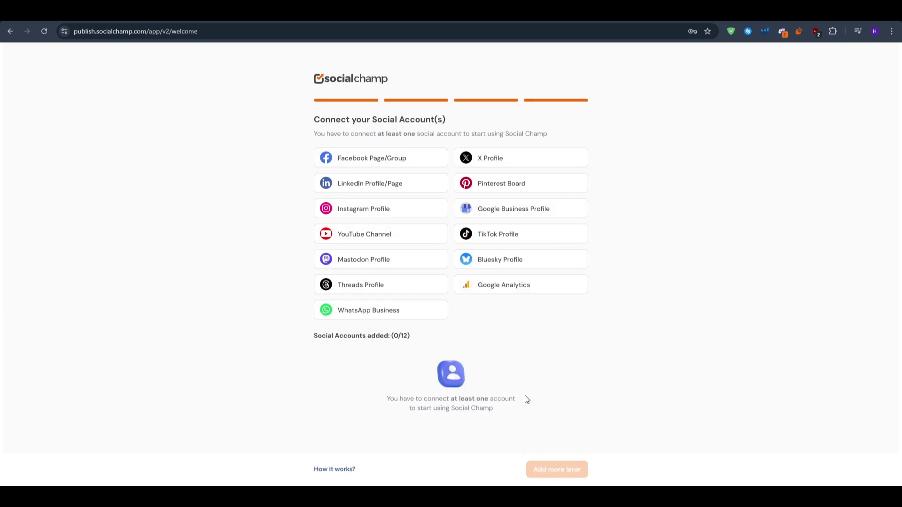
# - Connect a YouTube channel as the first social account and get past the core features tour
pyautogui.moveTo(525, 398); pyautogui.dragTo(373, 386)
pyautogui.click(393, 389)
pyautogui.click(379, 236)
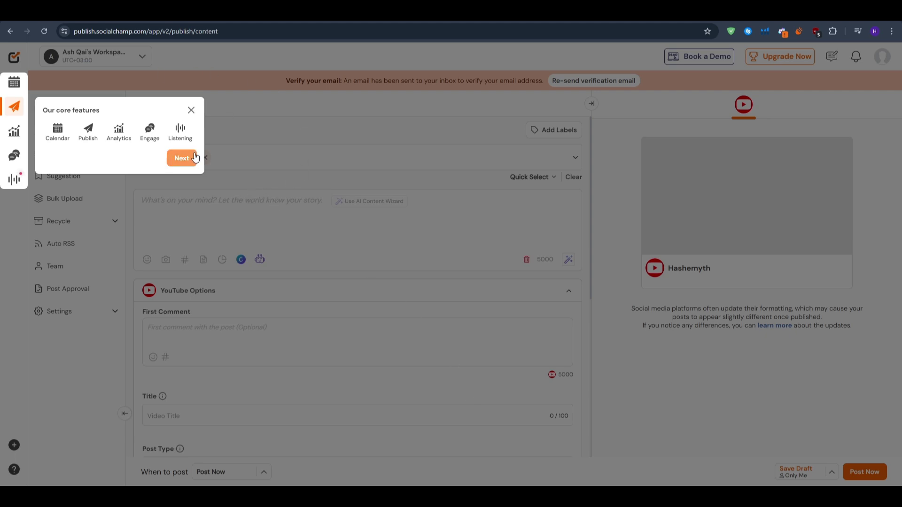
pyautogui.click(182, 159)
pyautogui.click(287, 418)
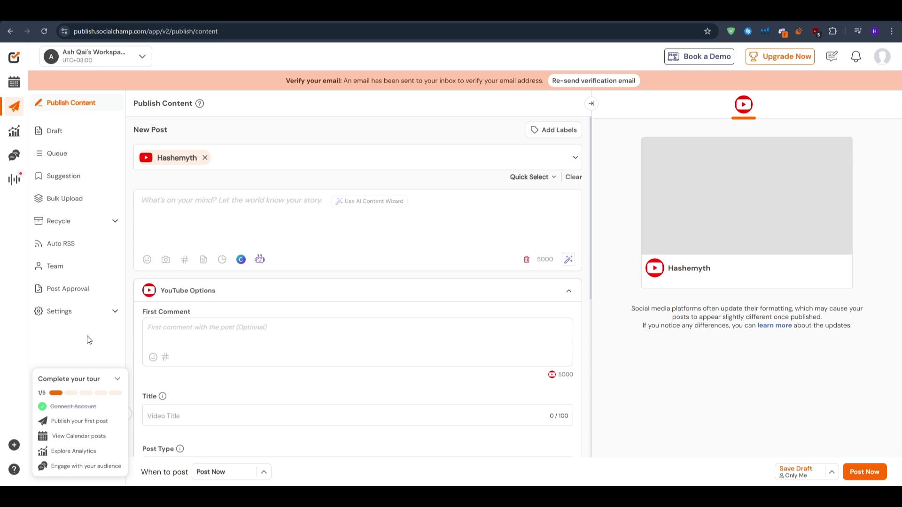
# - View the workspace settings with the tour checklist collapsed, and return to the Publish Content page
pyautogui.click(88, 315)
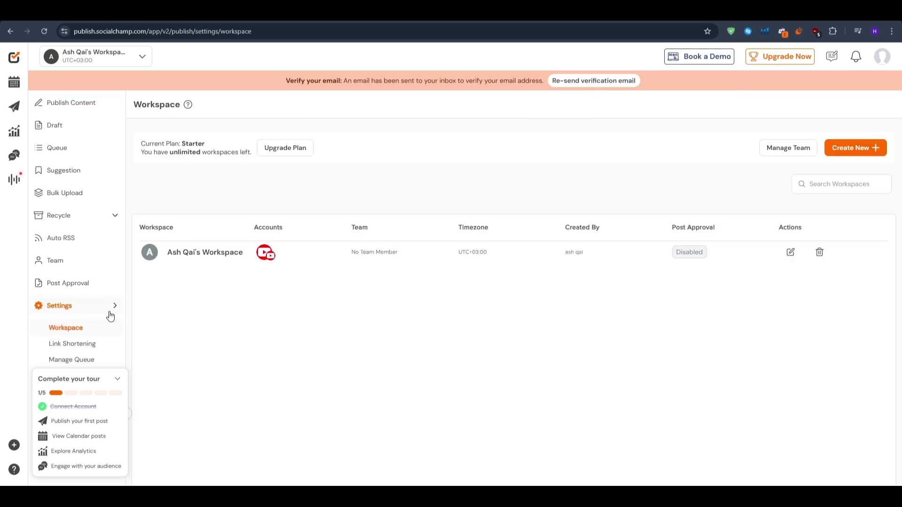
pyautogui.click(118, 378)
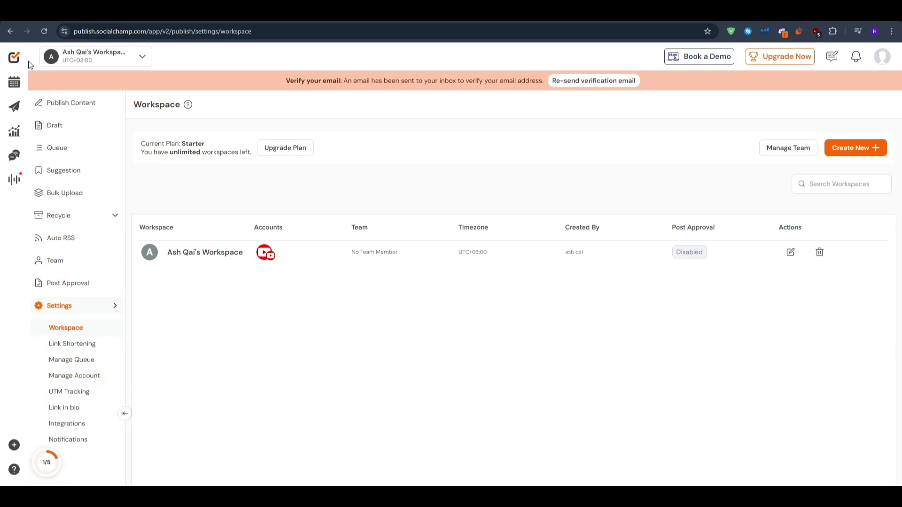
pyautogui.click(11, 31)
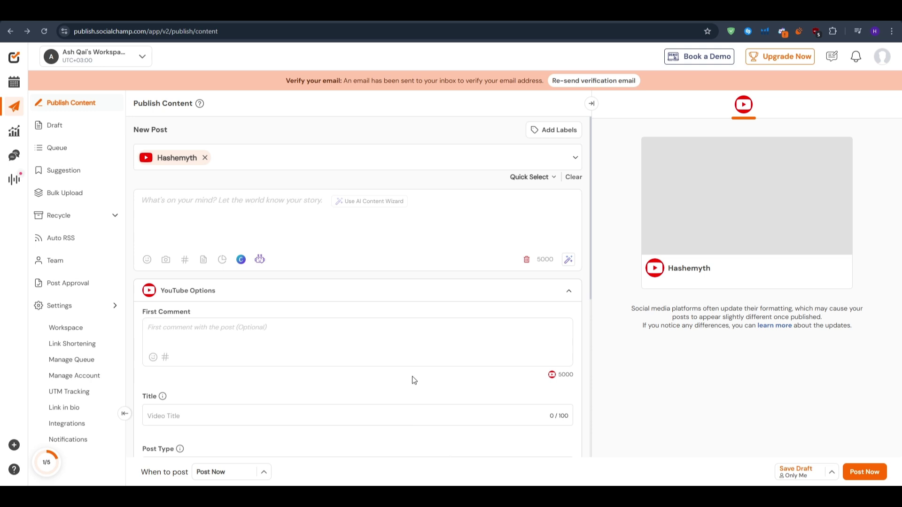
# - Inspect the AI Content Wizard's tone and format options, close it, and look over the YouTube options of the new post
pyautogui.click(399, 202)
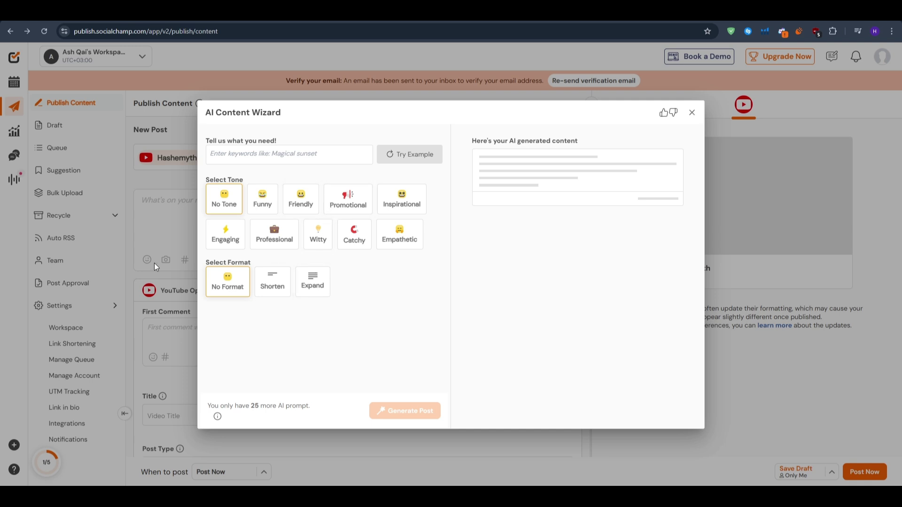
pyautogui.click(692, 113)
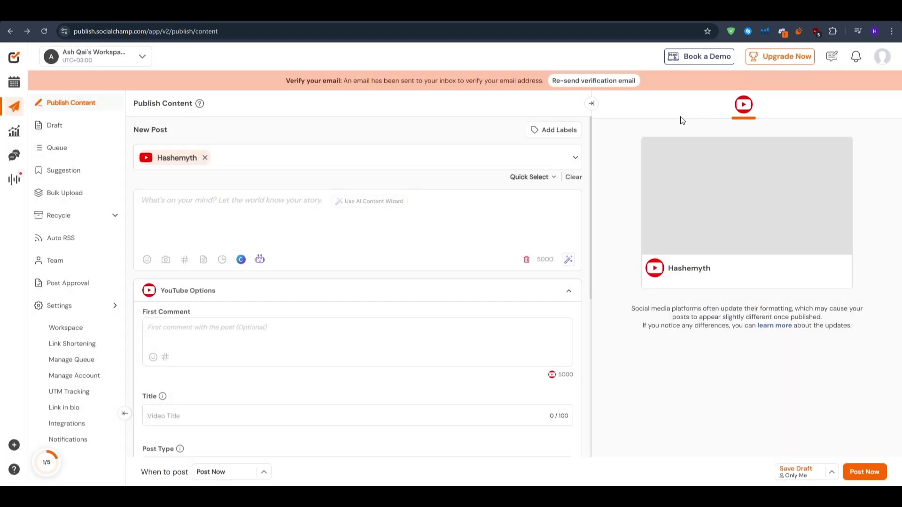
pyautogui.scroll(-1, 376, 262)
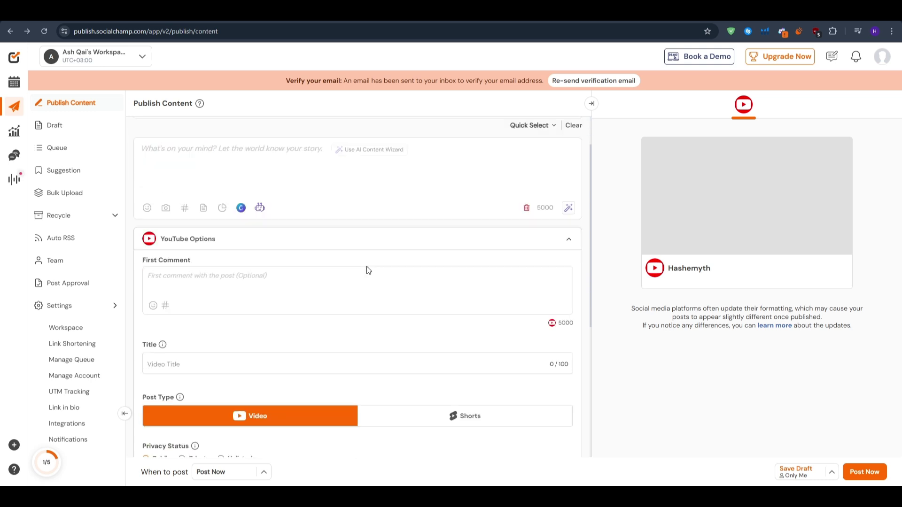
pyautogui.scroll(1, 308, 290)
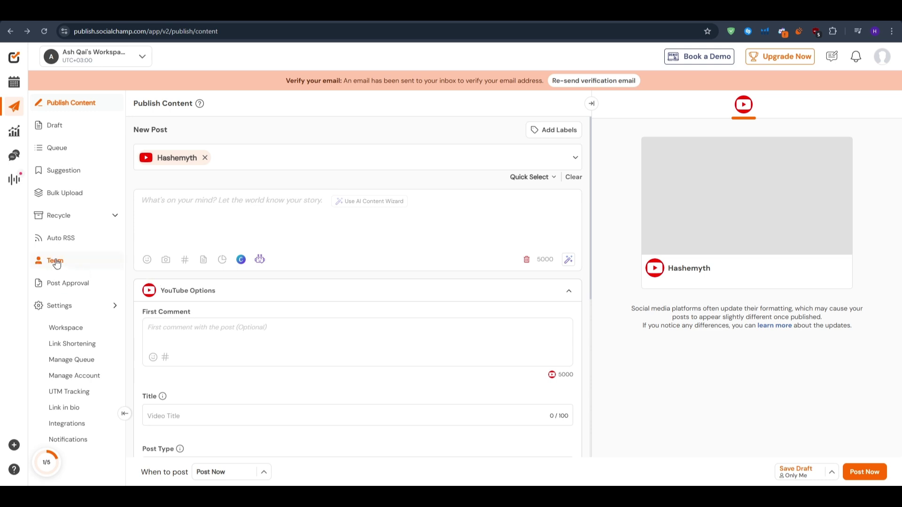
# - Check the available posting-time options for the new post and return to its empty text area
pyautogui.click(264, 472)
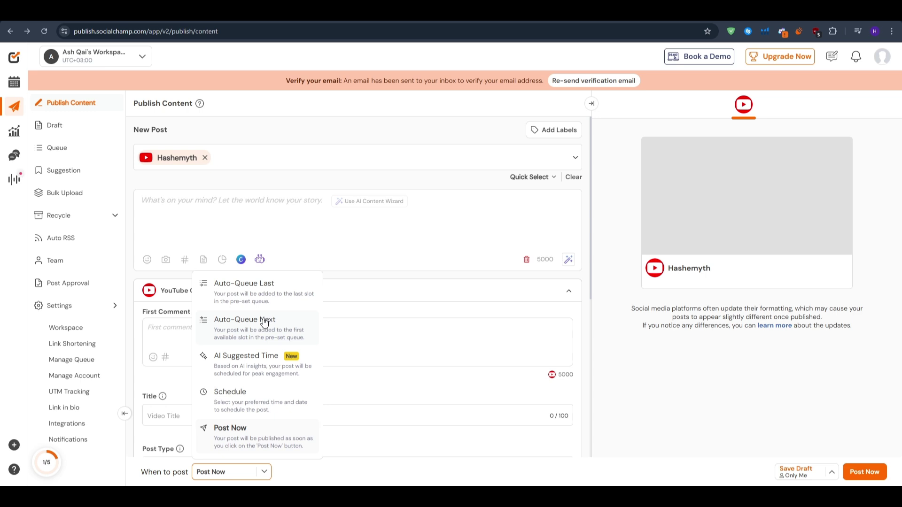
pyautogui.click(266, 219)
pyautogui.click(254, 224)
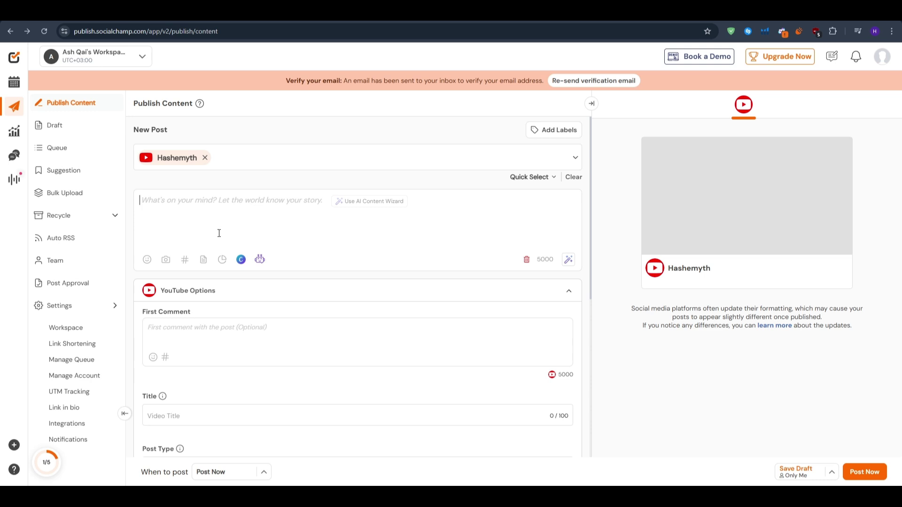
# - Look through the new post's YouTube options, from the first comment and title to the subtitles, license and audience checkboxes
pyautogui.scroll(-3, 221, 294)
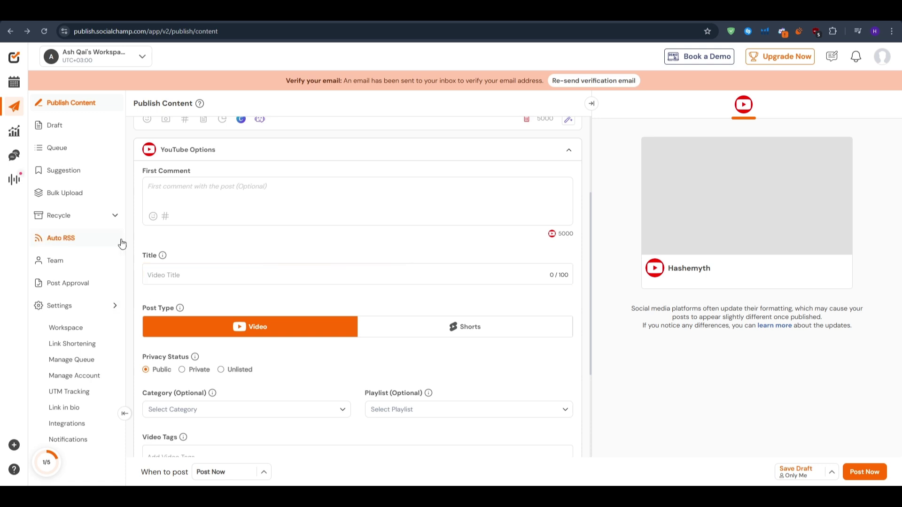
pyautogui.scroll(3, 277, 274)
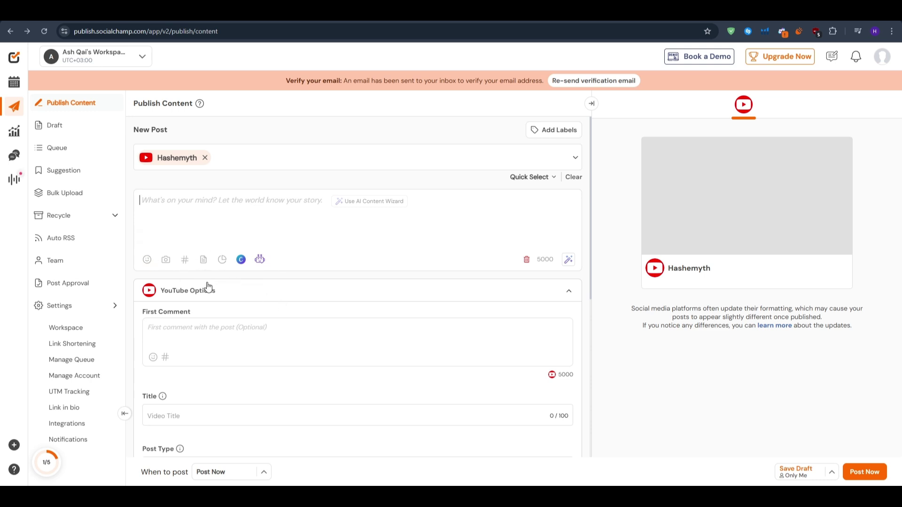
pyautogui.scroll(-3, 221, 297)
pyautogui.scroll(-3, 226, 302)
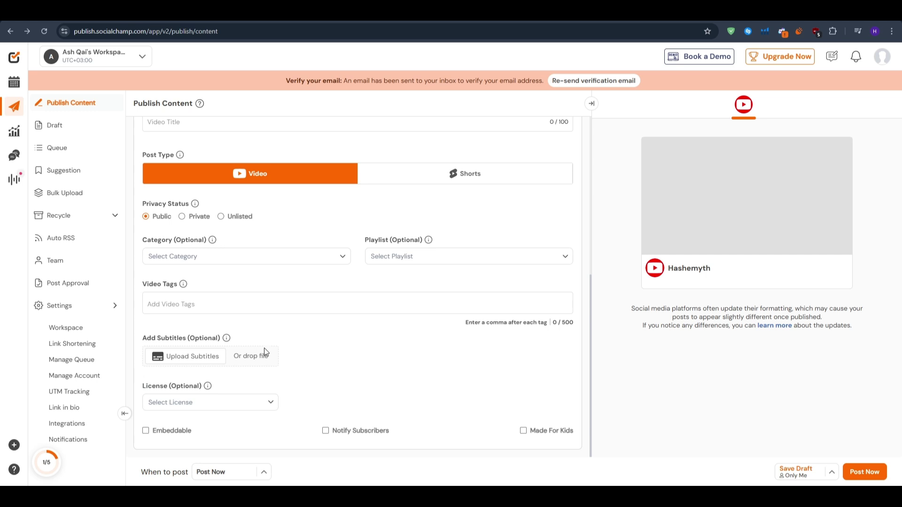
pyautogui.scroll(4, 323, 372)
pyautogui.scroll(2, 323, 372)
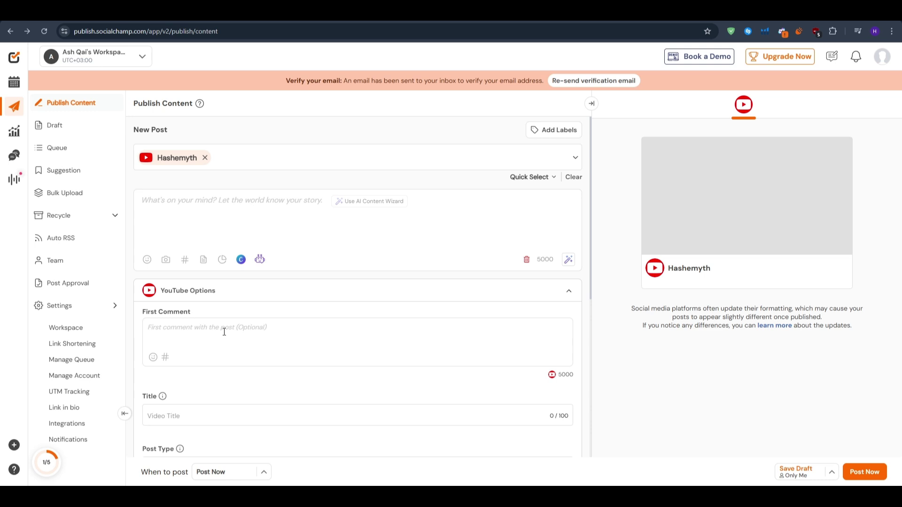
# - Open Auto RSS, start adding an RSS link and look at the website title and feed link fields
pyautogui.click(65, 238)
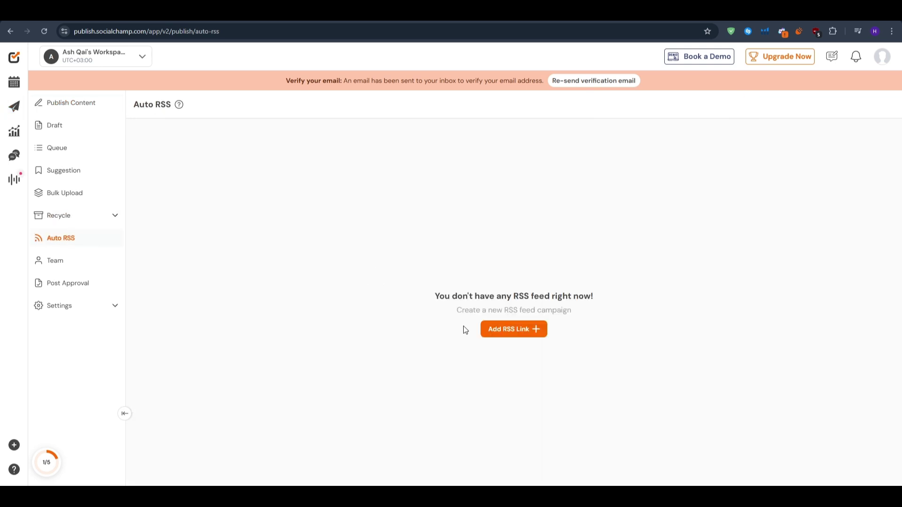
pyautogui.click(512, 332)
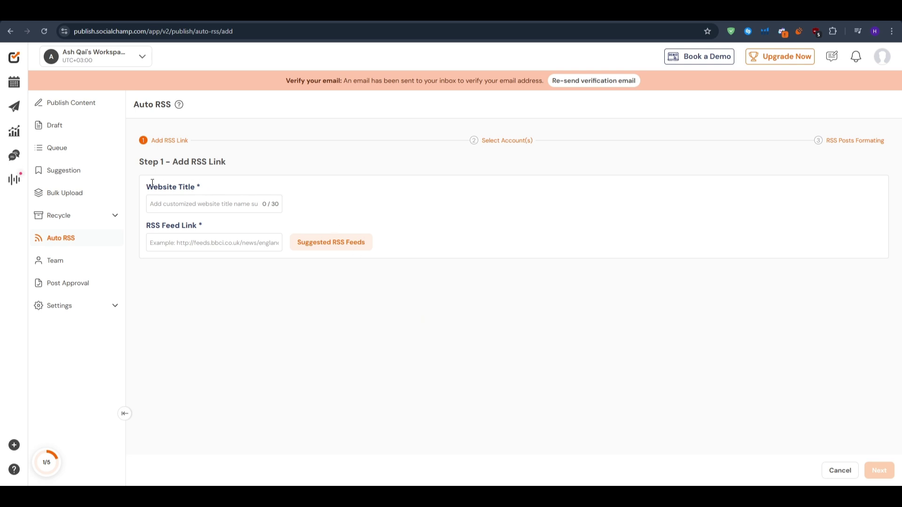
pyautogui.moveTo(184, 222); pyautogui.dragTo(251, 194)
pyautogui.click(252, 194)
# - Open the Queue for the YouTube channel and look over its future posting dates
pyautogui.click(56, 149)
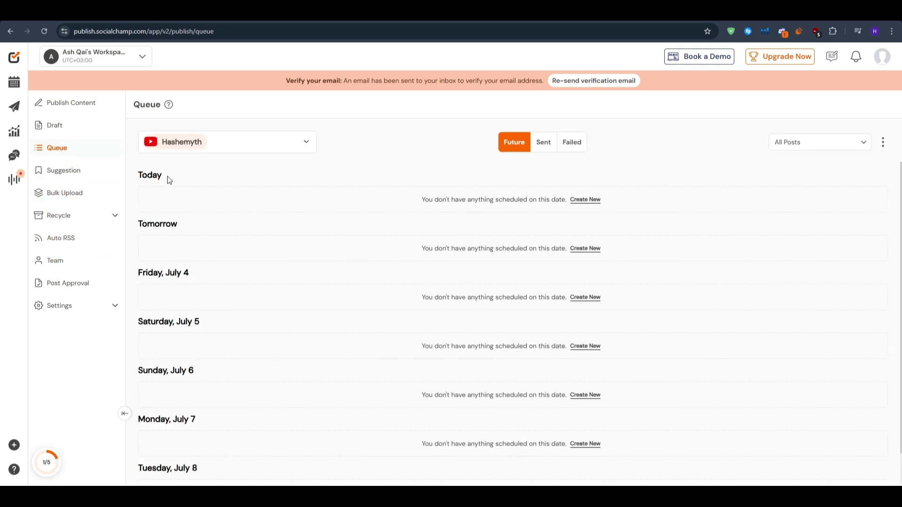
pyautogui.moveTo(168, 177); pyautogui.dragTo(147, 176)
pyautogui.click(151, 177)
pyautogui.moveTo(191, 273); pyautogui.dragTo(168, 273)
pyautogui.click(169, 274)
pyautogui.scroll(-8, 177, 284)
pyautogui.scroll(8, 190, 313)
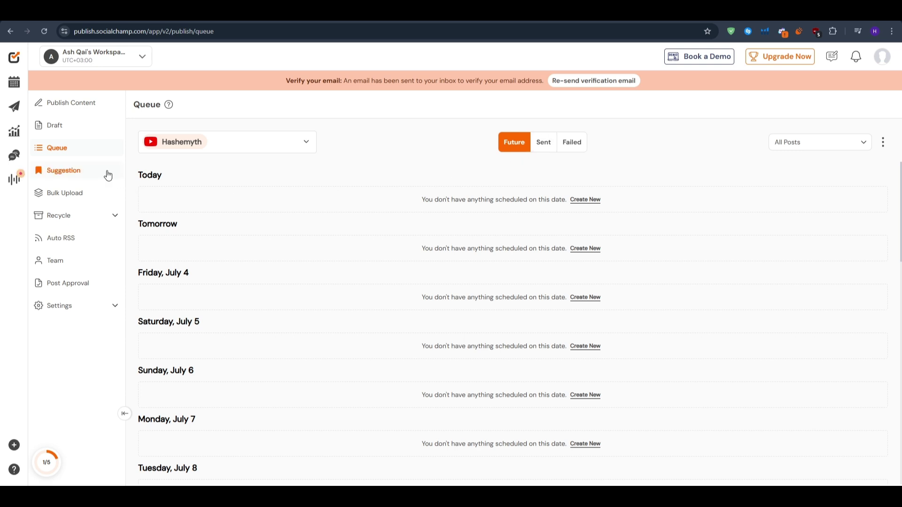
# - Revisit Auto RSS briefly, open Bulk Upload and read the instructions for uploading a CSV file
pyautogui.click(71, 239)
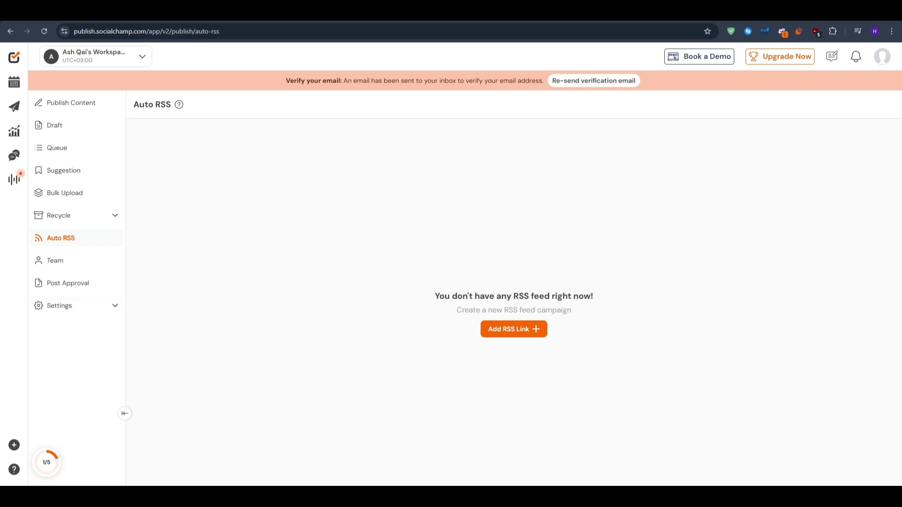
pyautogui.click(64, 193)
pyautogui.click(239, 270)
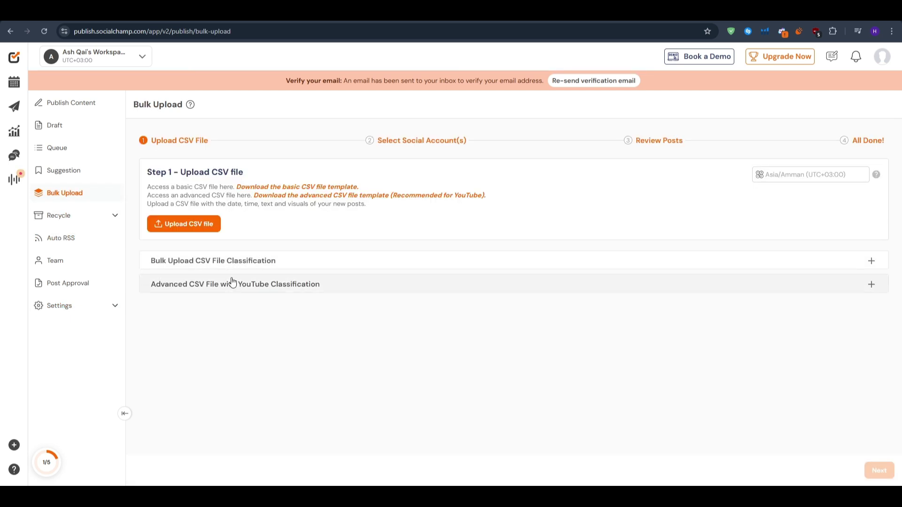
pyautogui.moveTo(152, 172); pyautogui.dragTo(244, 172)
pyautogui.click(342, 224)
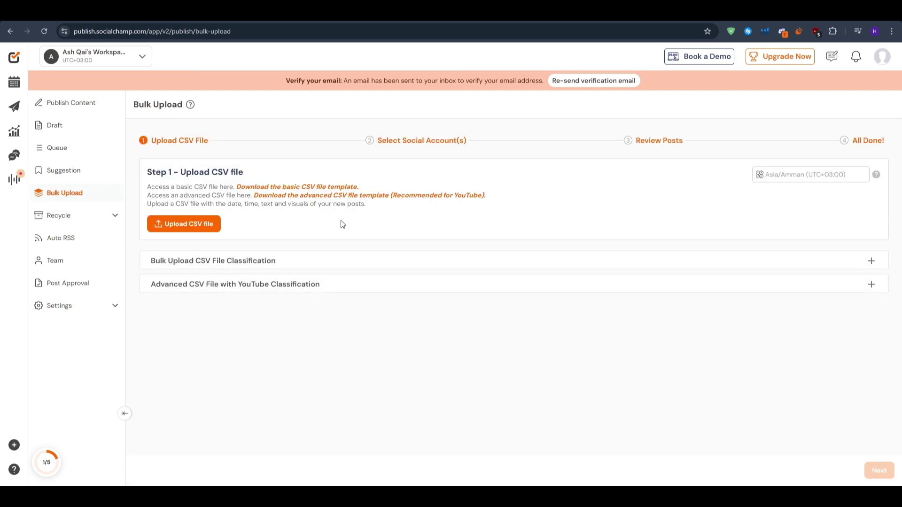
pyautogui.moveTo(378, 211); pyautogui.dragTo(149, 186)
pyautogui.click(151, 186)
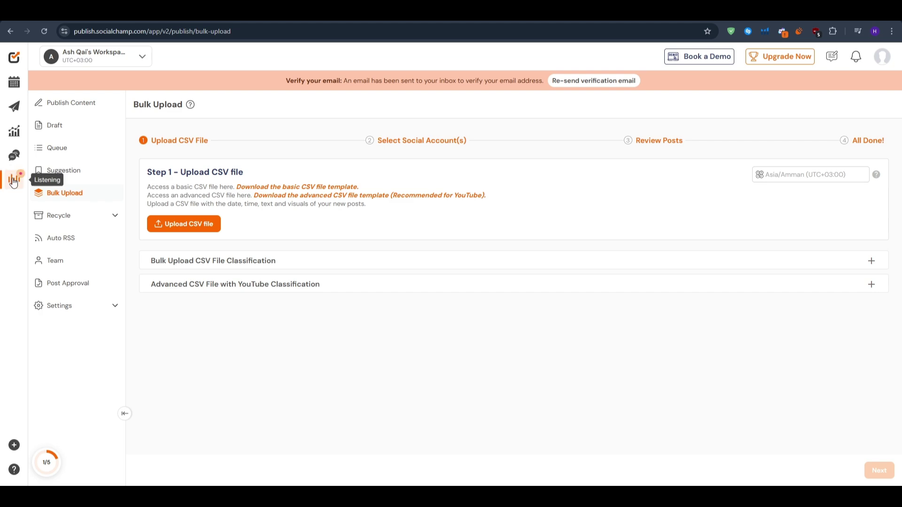
# - Open the analytics section, review its key metrics introduction and close it to reach the Analytics Overview
pyautogui.click(13, 138)
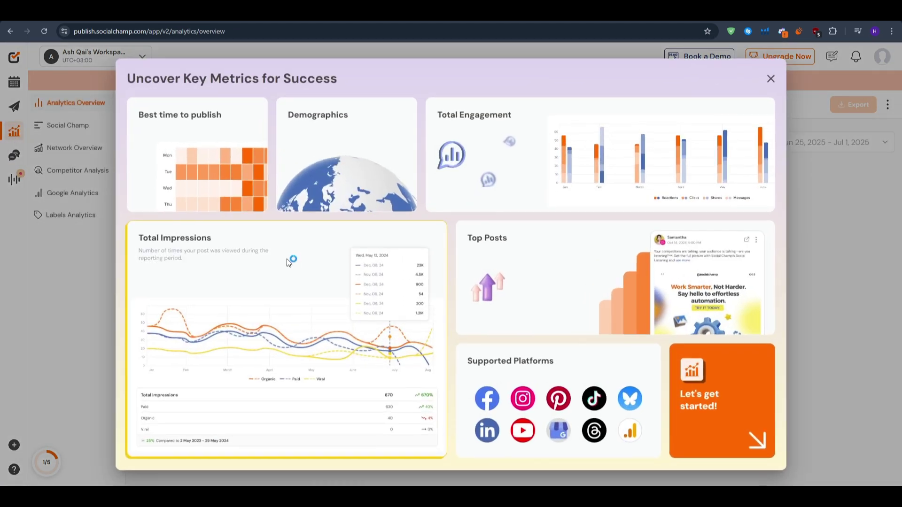
pyautogui.moveTo(127, 79); pyautogui.dragTo(339, 80)
pyautogui.click(352, 80)
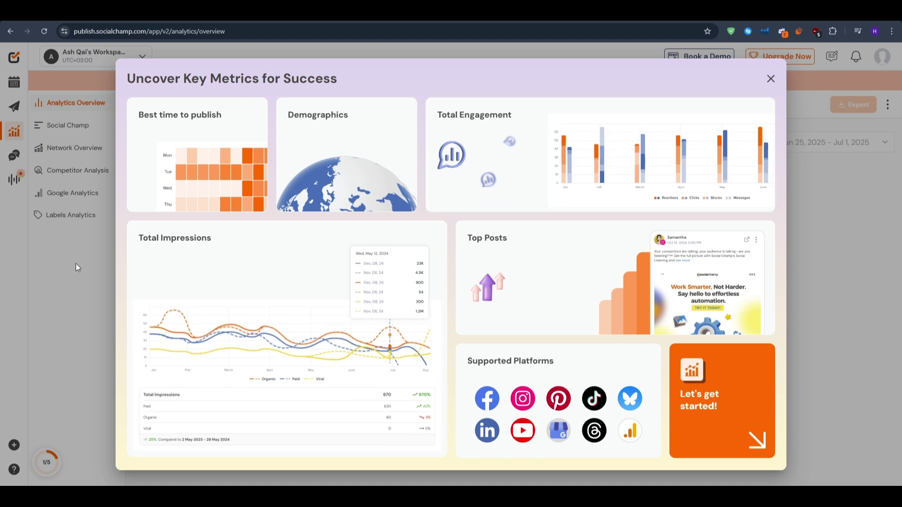
pyautogui.click(770, 79)
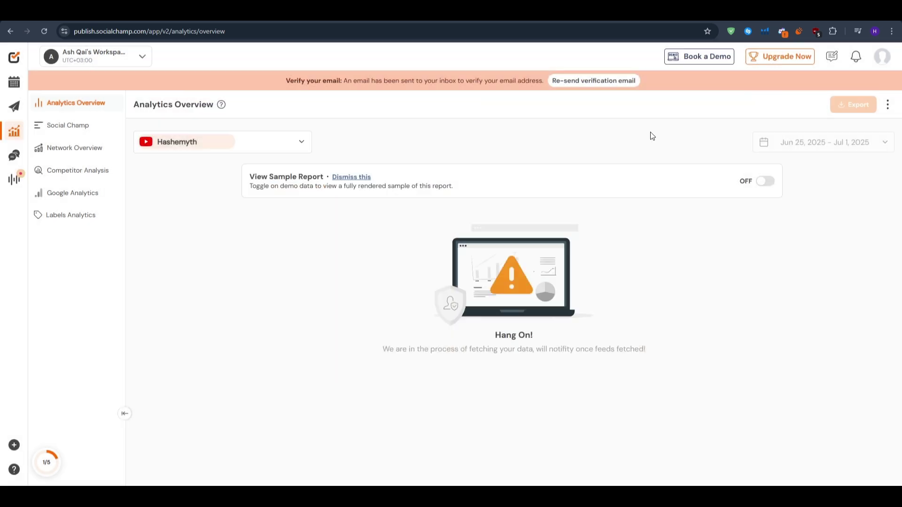
# - Return to the Social Champ website's home page and review its Publish and Analytics feature sections
pyautogui.click(14, 59)
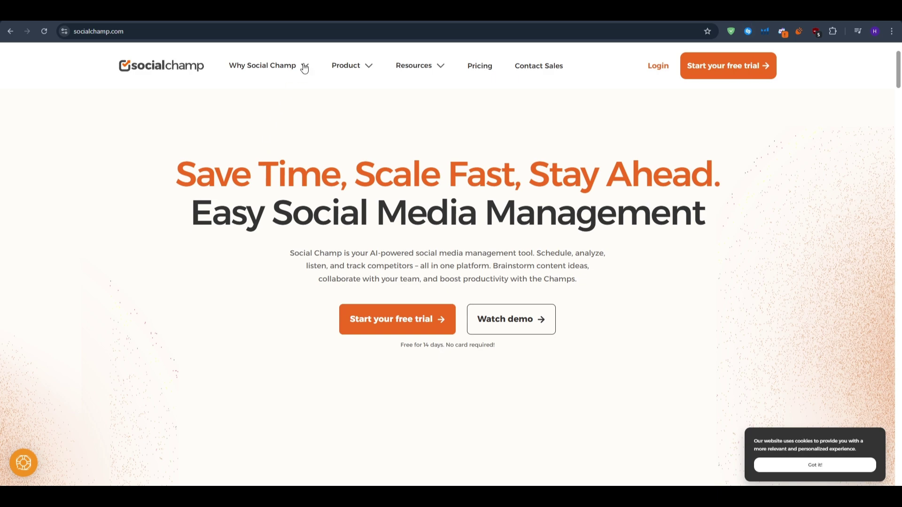
pyautogui.scroll(-5, 653, 157)
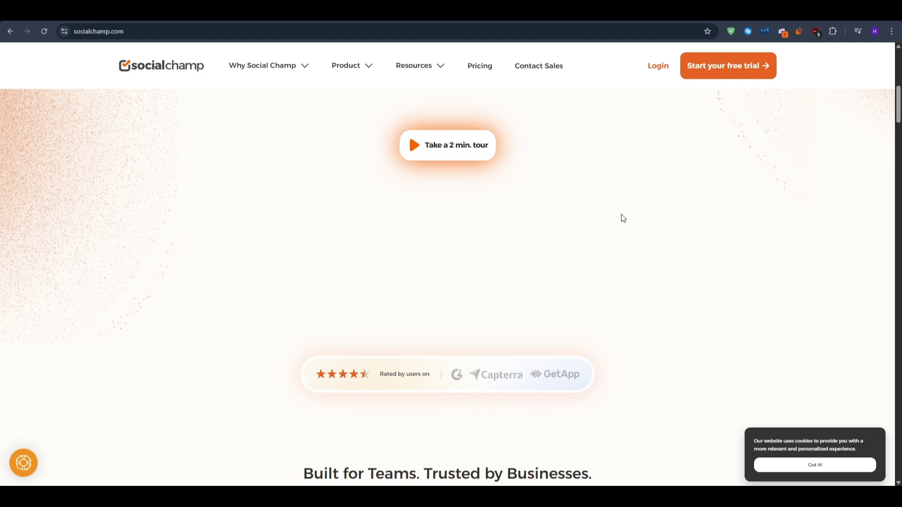
pyautogui.scroll(-6, 622, 217)
pyautogui.scroll(-3, 621, 214)
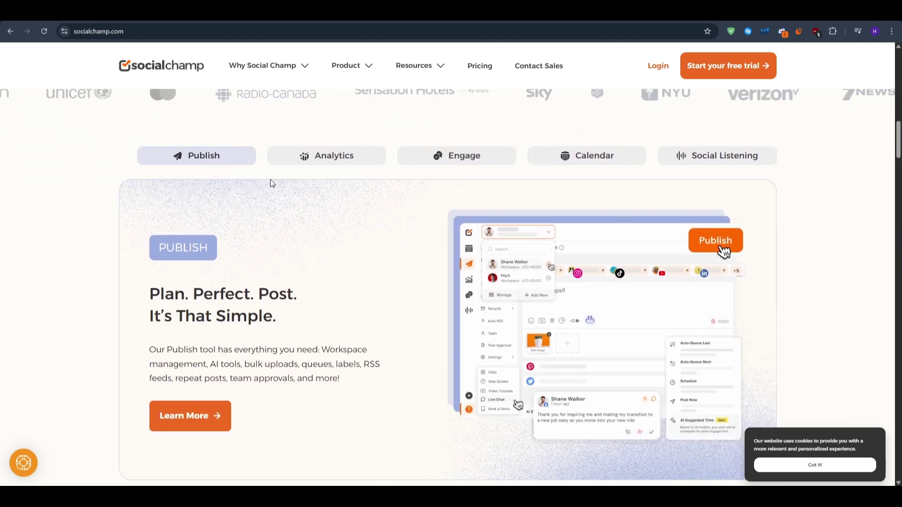
pyautogui.scroll(-1, 92, 199)
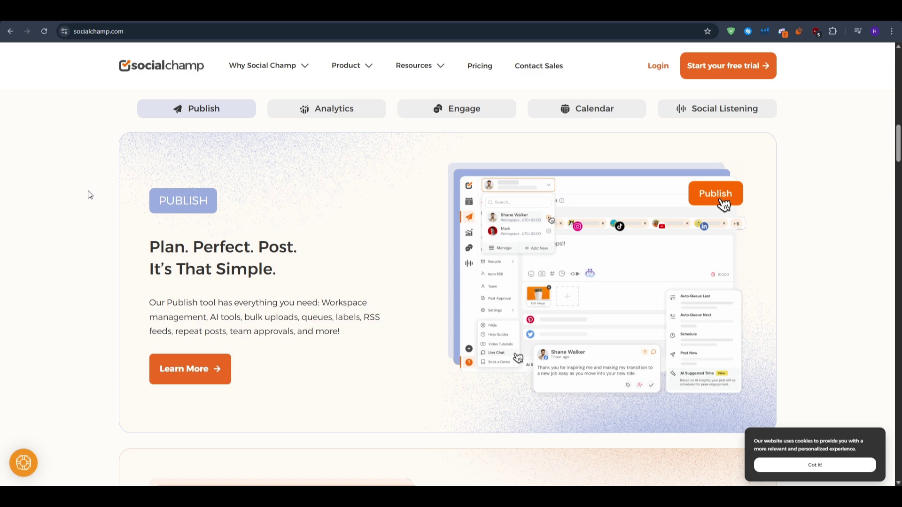
pyautogui.scroll(-3, 87, 194)
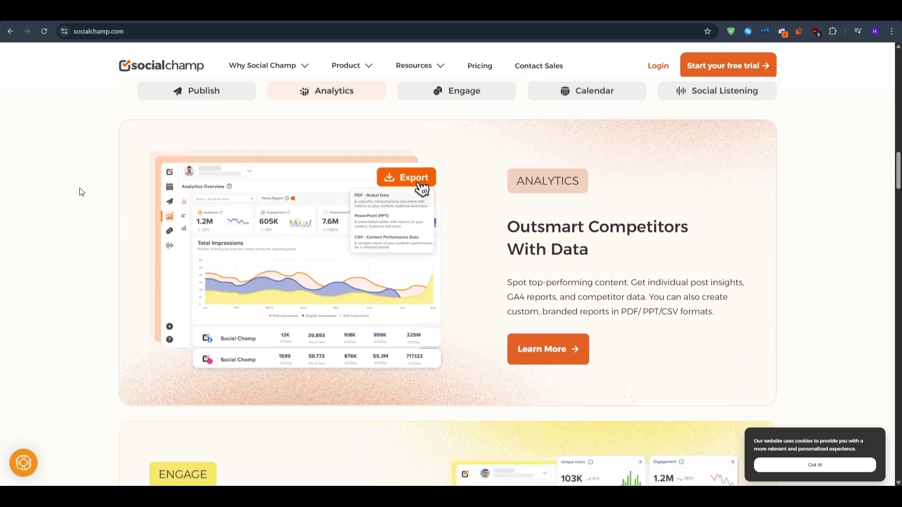
# - Open the website's pricing page and view the plans heading
pyautogui.click(480, 66)
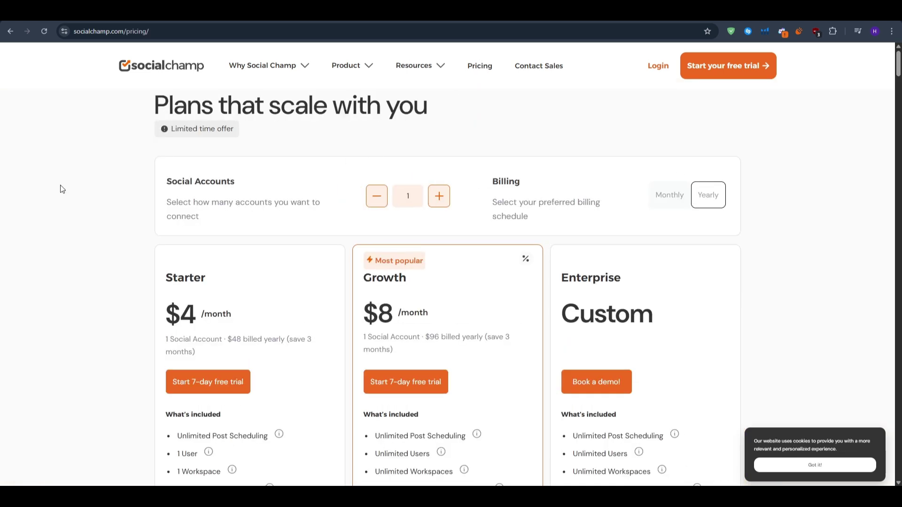
pyautogui.moveTo(435, 117); pyautogui.dragTo(168, 107)
pyautogui.click(54, 140)
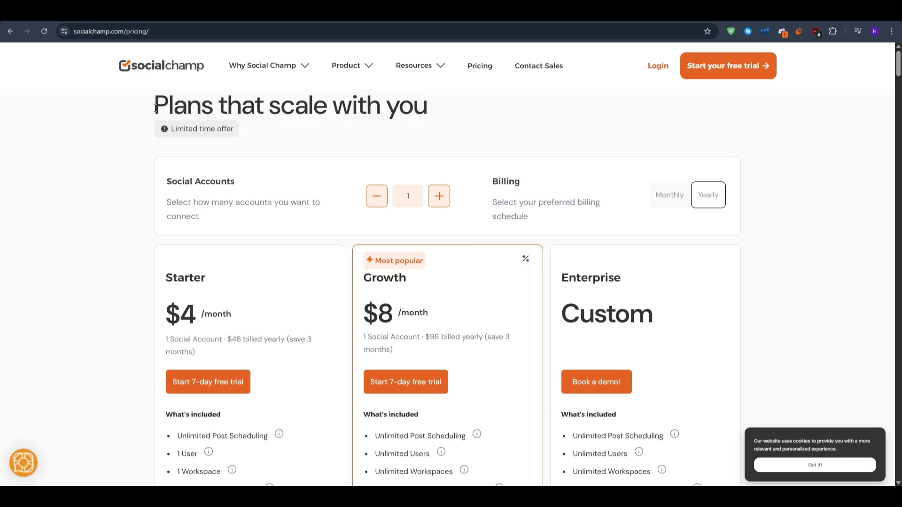
# - Try pricing for 15 social accounts and for a single account, and set the number of accounts to 2
pyautogui.click(412, 189)
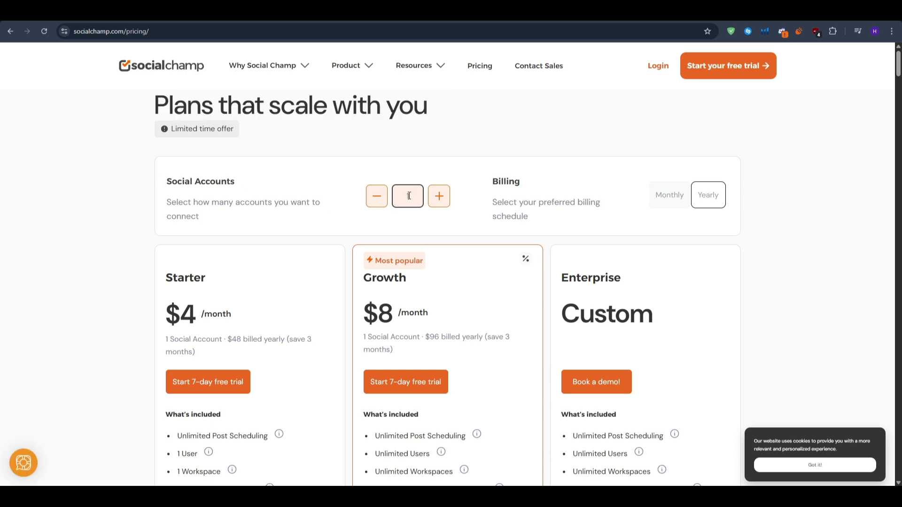
pyautogui.write('5')
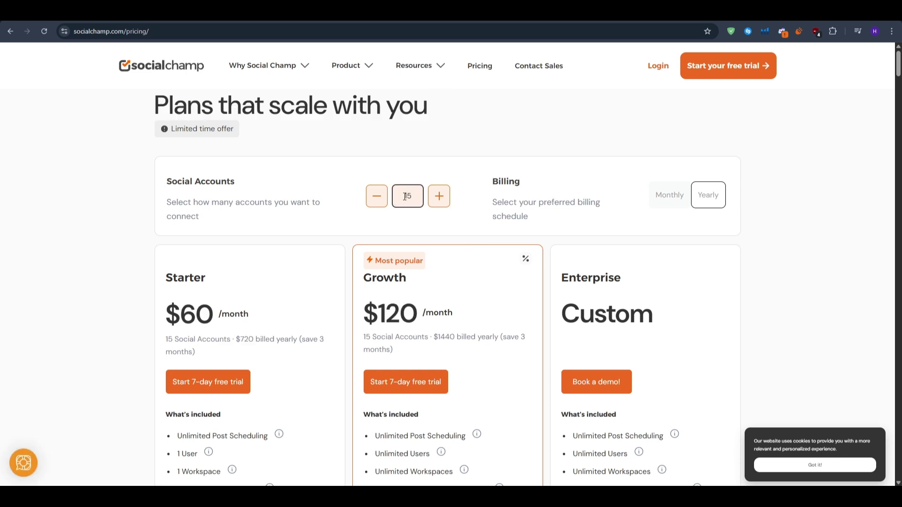
pyautogui.doubleClick(400, 194)
pyautogui.write('1')
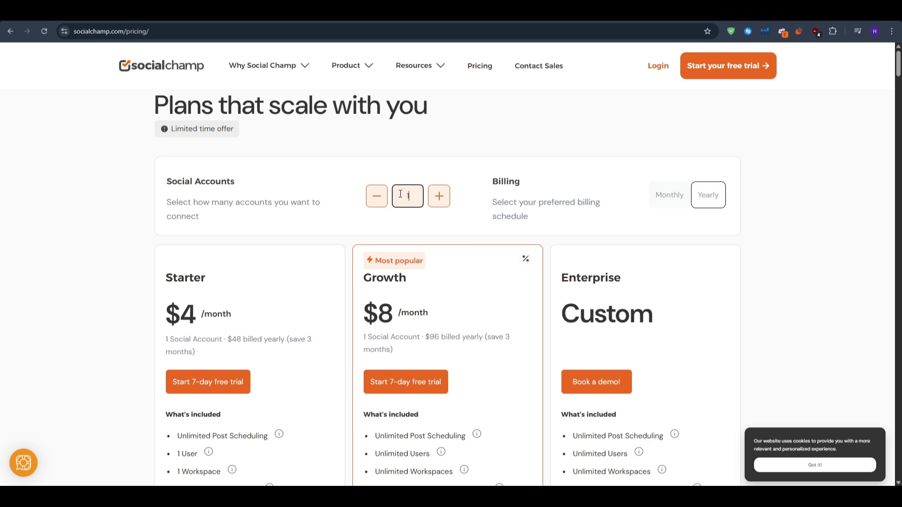
pyautogui.press('BackSpace')
pyautogui.write('2')
pyautogui.click(232, 262)
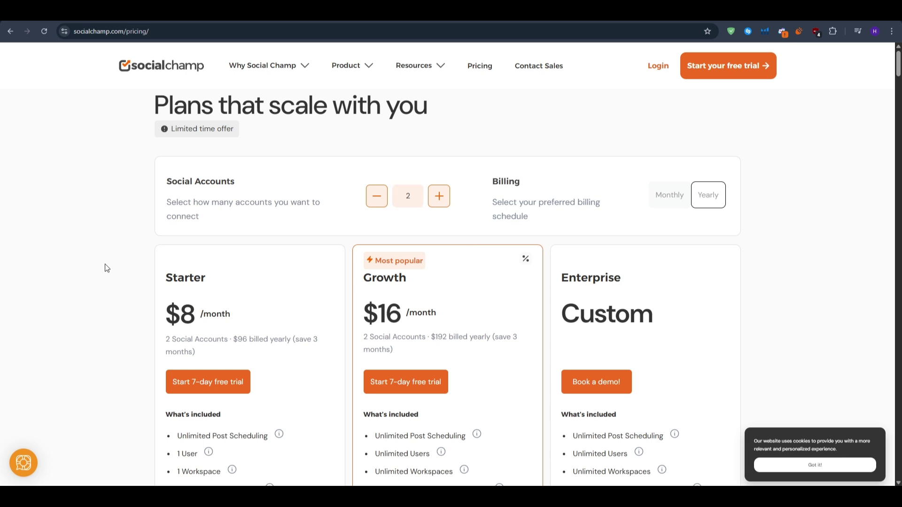
# - Switch the billing schedule to monthly and compare the Starter and Growth plan prices
pyautogui.click(670, 196)
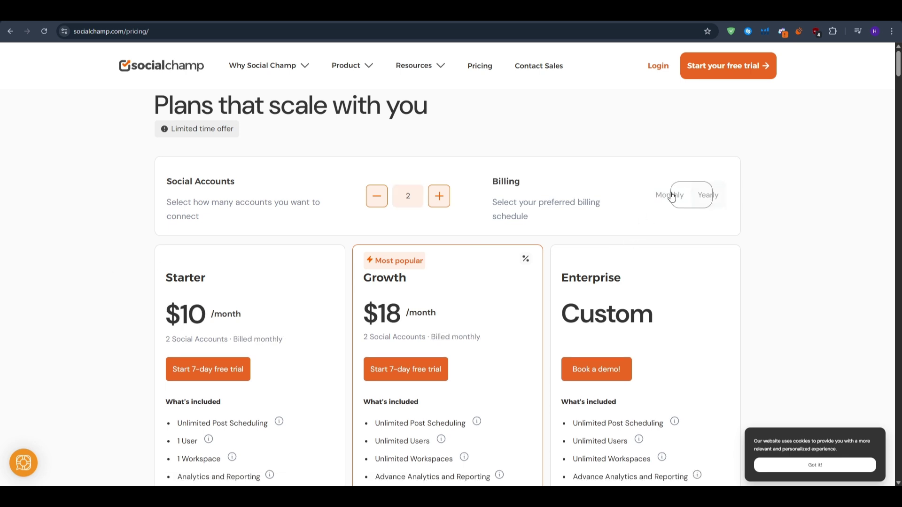
pyautogui.moveTo(260, 320); pyautogui.dragTo(135, 304)
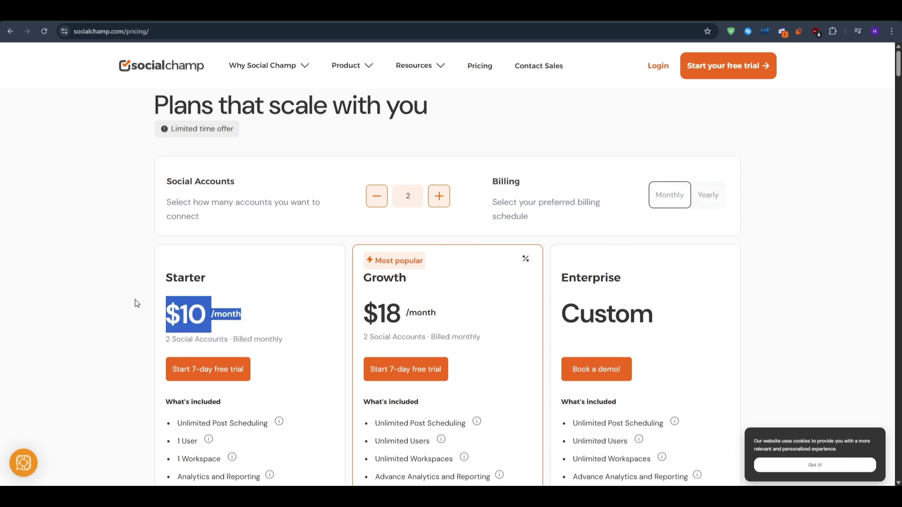
pyautogui.click(136, 304)
pyautogui.moveTo(458, 320); pyautogui.dragTo(376, 297)
pyautogui.click(376, 297)
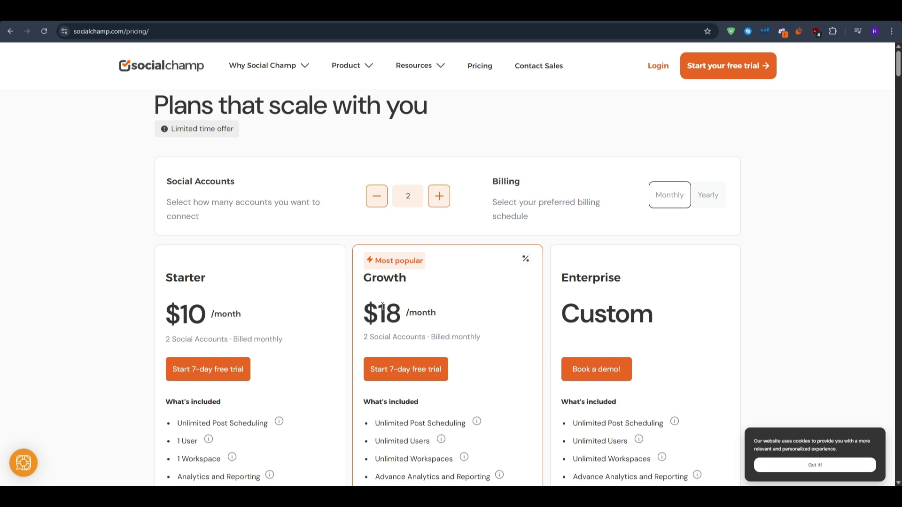
# - Compare the features included in the Starter, Growth, Enterprise and Free plans, and check how Enterprise is priced
pyautogui.scroll(-2, 424, 291)
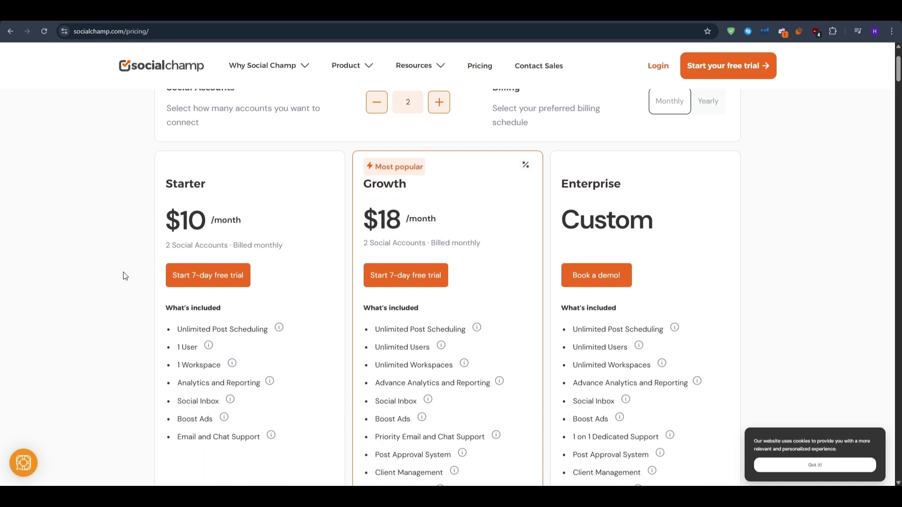
pyautogui.scroll(-3, 108, 272)
pyautogui.scroll(-3, 570, 263)
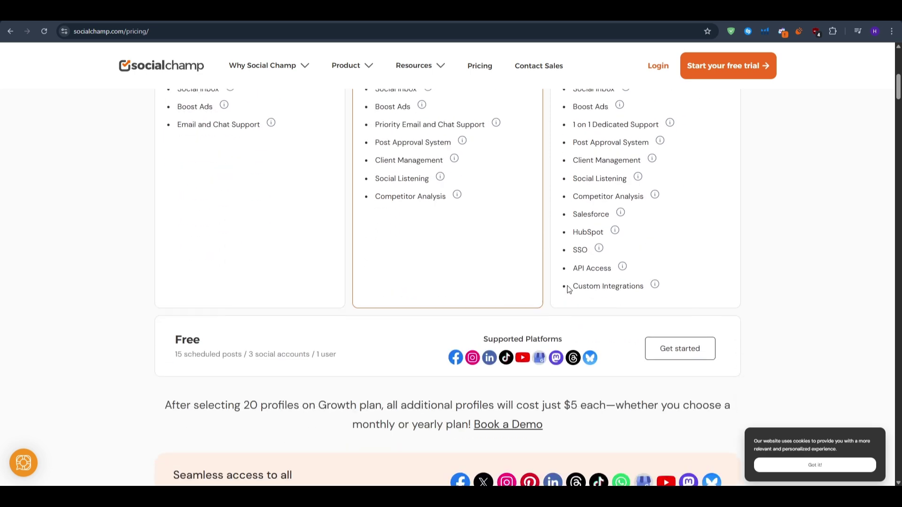
pyautogui.scroll(5, 626, 302)
pyautogui.moveTo(650, 173); pyautogui.dragTo(571, 136)
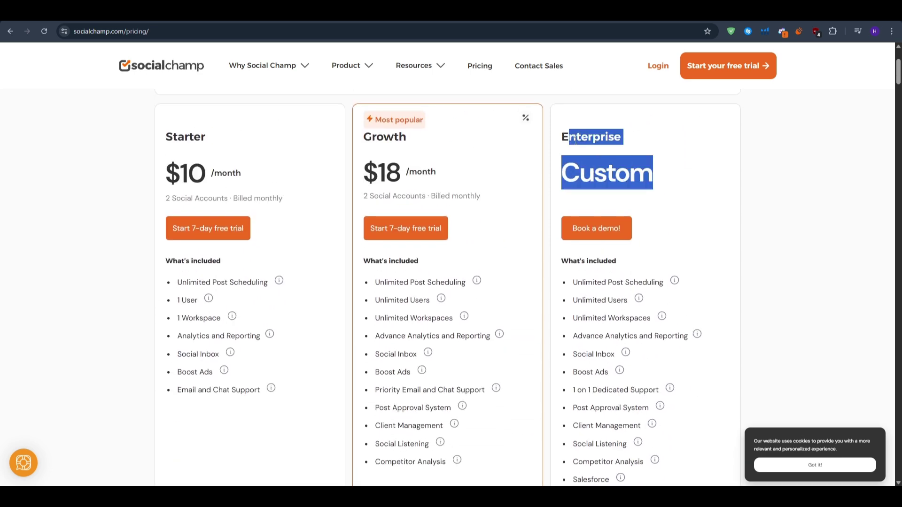
pyautogui.click(576, 141)
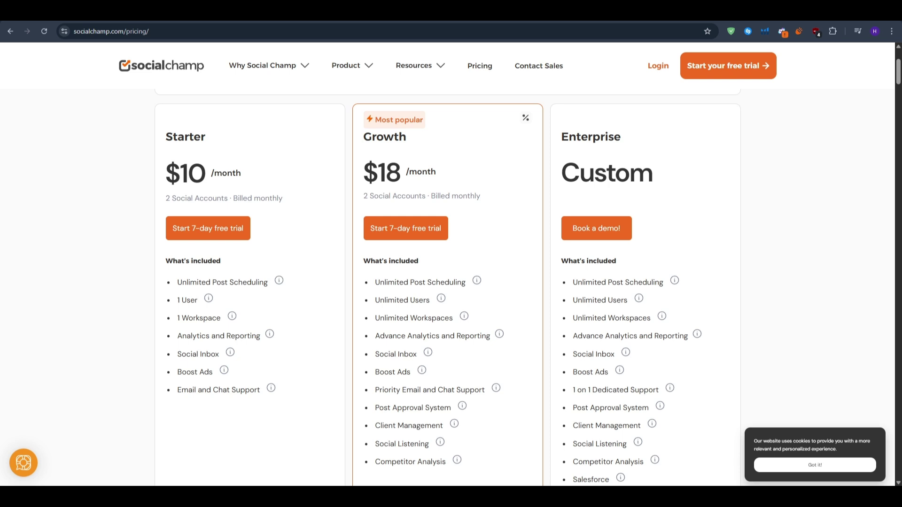
# - Go back to the website's home page and review its main headline
pyautogui.click(130, 70)
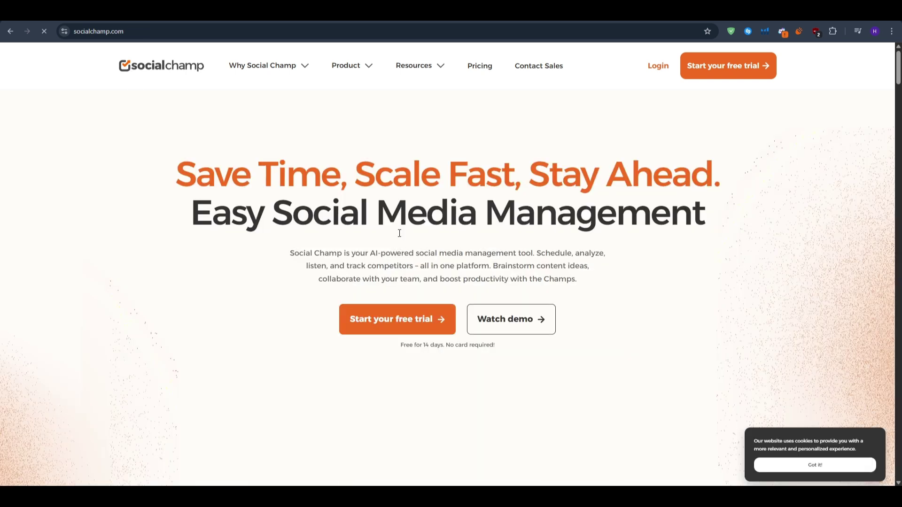
pyautogui.moveTo(177, 169); pyautogui.dragTo(679, 215)
pyautogui.click(678, 215)
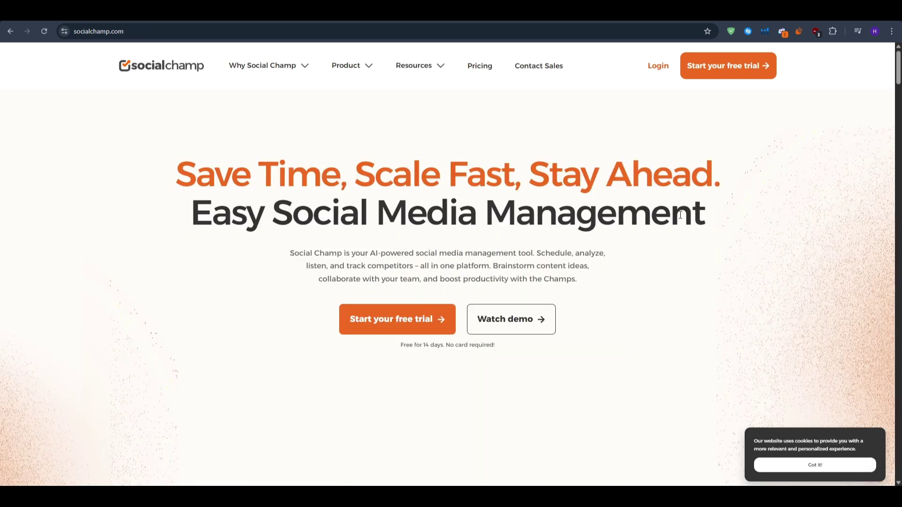